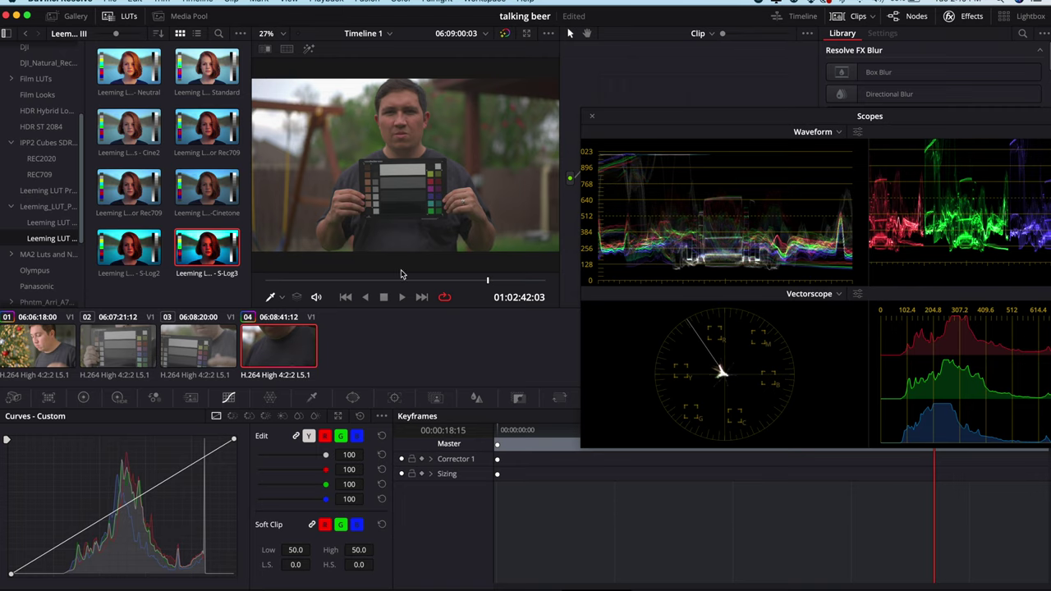
Step: Uncover the node graph by moving the Scopes window aside and clear the LUT from clip 04's node
drag(609, 127, 683, 175)
right_click(669, 131)
click(687, 138)
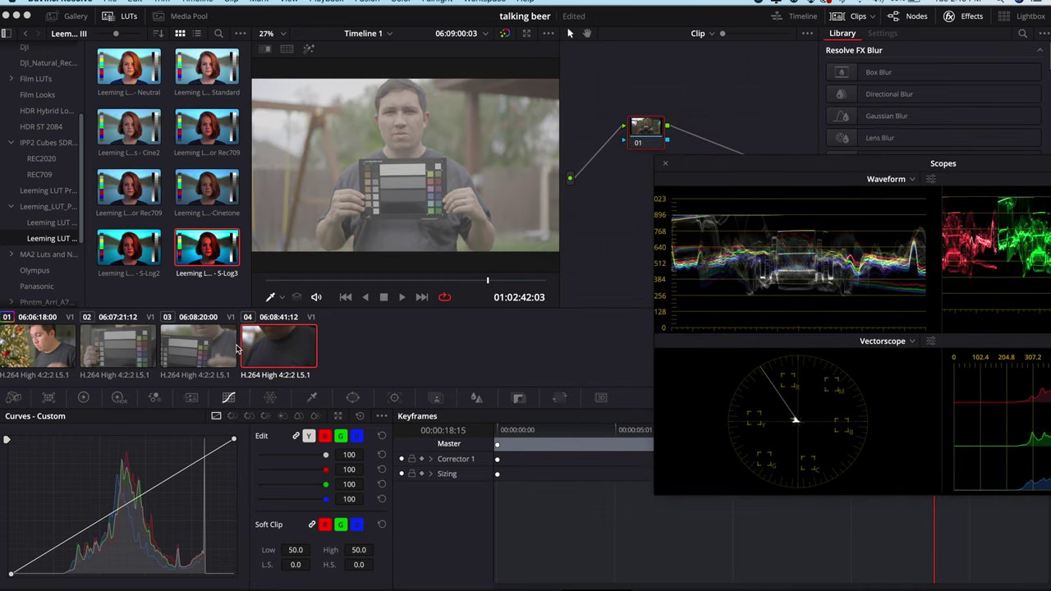
Step: Compare the ungraded color chart frames of clip 03 at 01:02:15:17 and clip 04 at 01:02:40:09 on the scopes
click(199, 359)
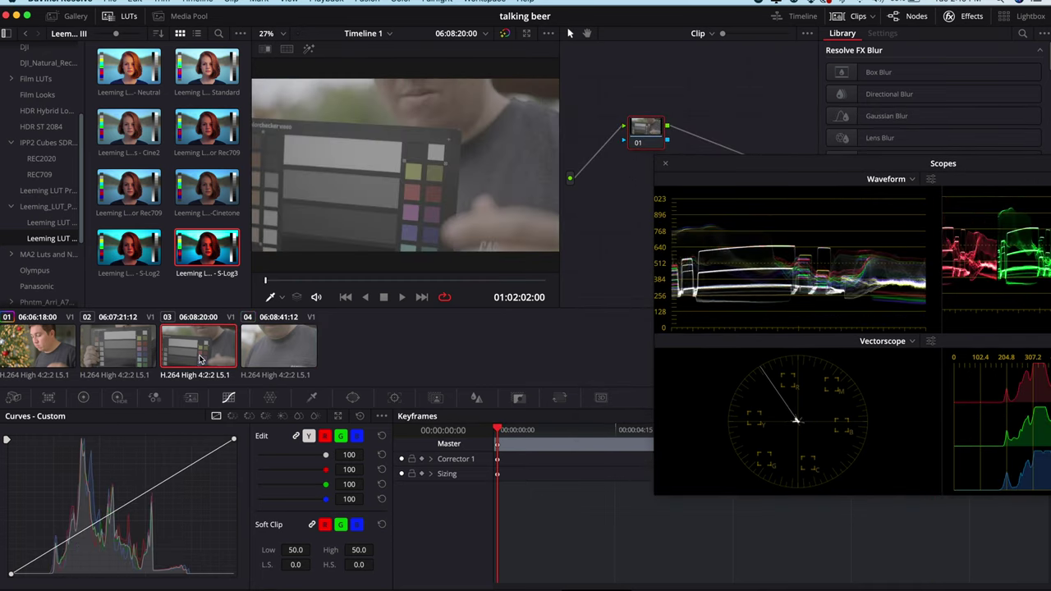
click(444, 283)
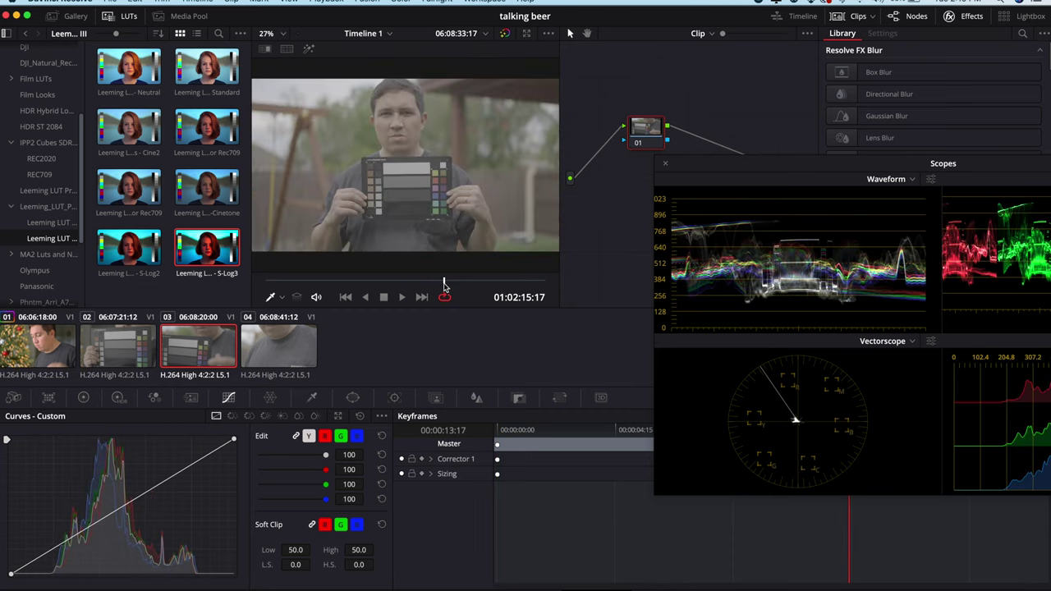
click(259, 357)
click(447, 282)
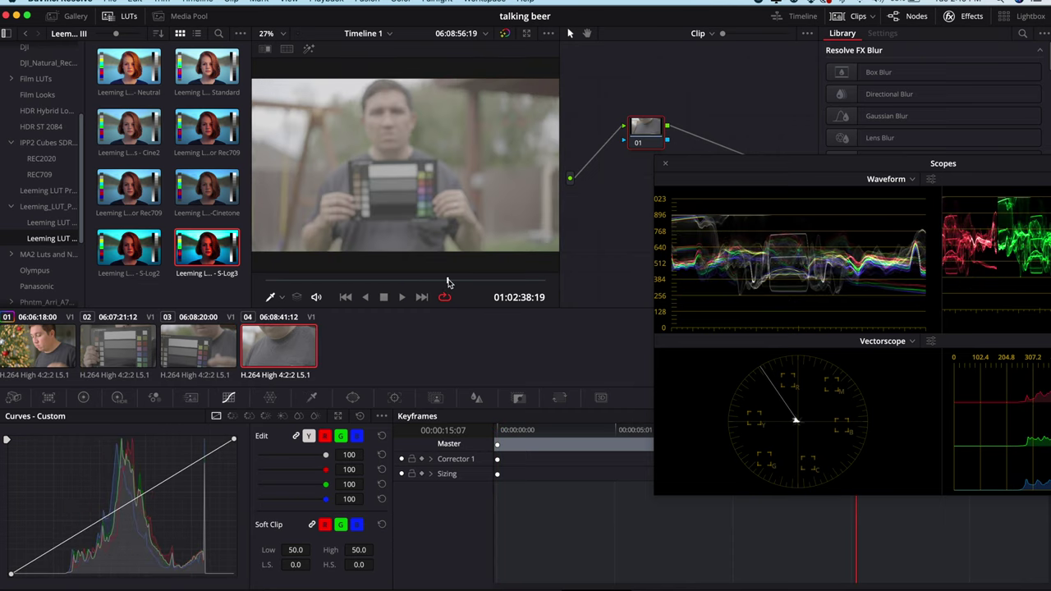
click(466, 282)
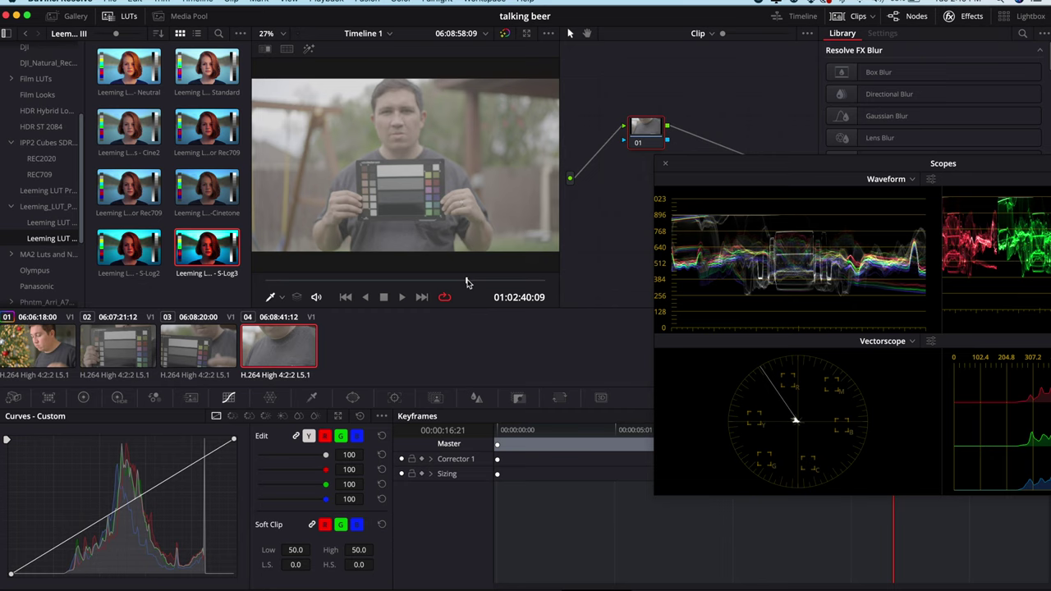
Step: Apply the Leeming LUT Pro III S-Log3 LUT to clip 04 and bring the full Scopes window back into view
double_click(212, 259)
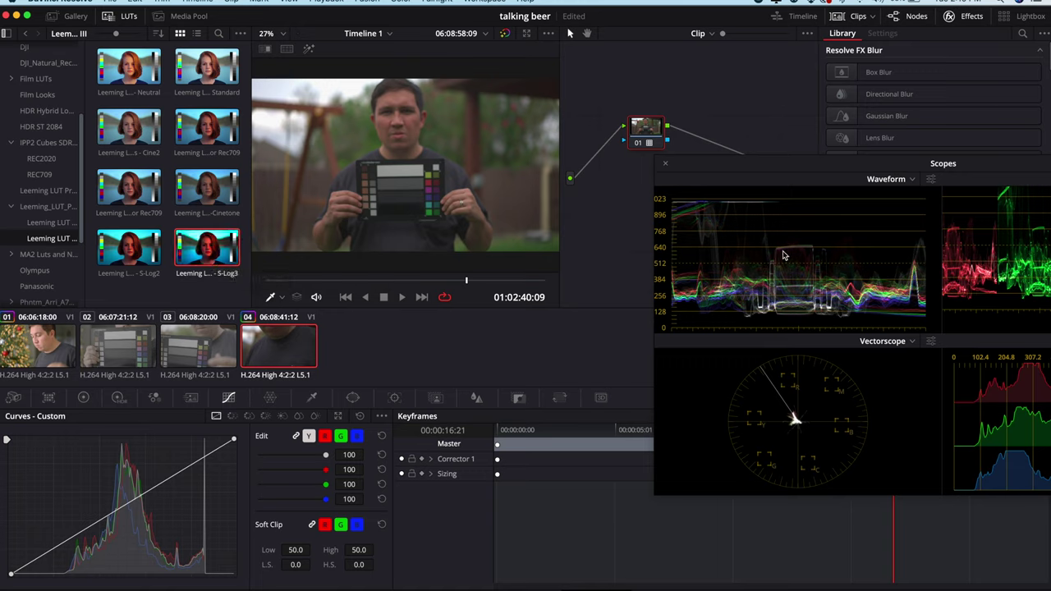
drag(776, 167, 703, 124)
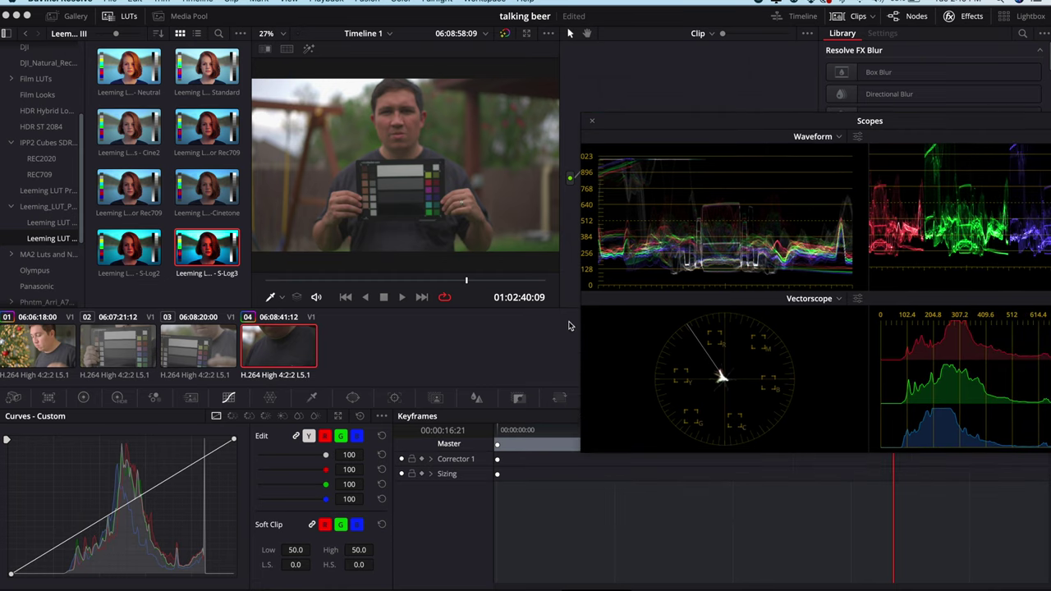
Step: Shape clip 04's custom curve with three points, raising the highlights and midtones and pulling the shadows down
mouse_move(199, 462)
mouse_down()
mouse_move(199, 453)
mouse_move(184, 457)
mouse_up()
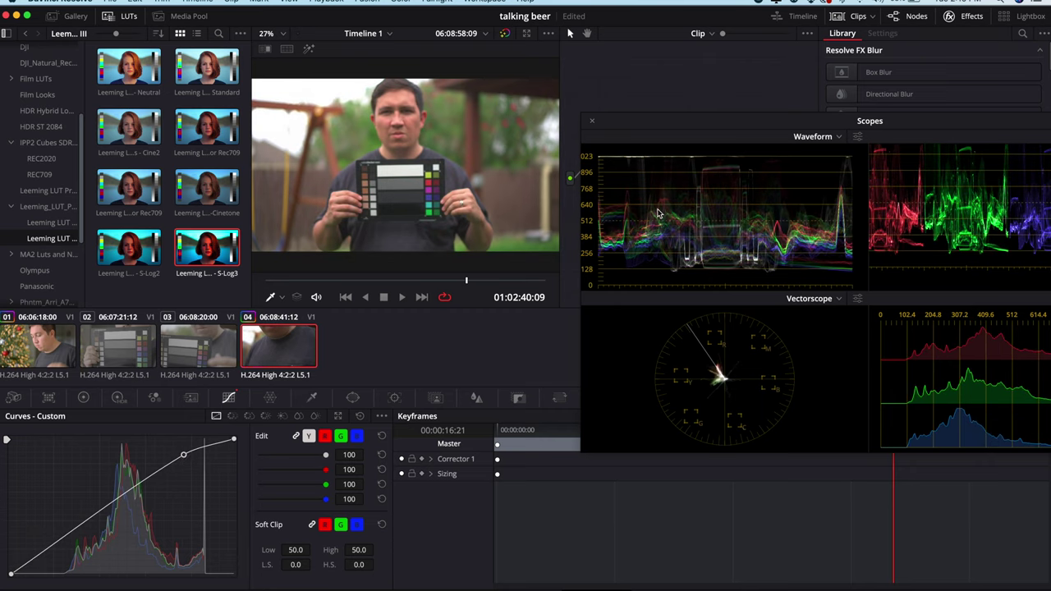
drag(102, 513, 98, 505)
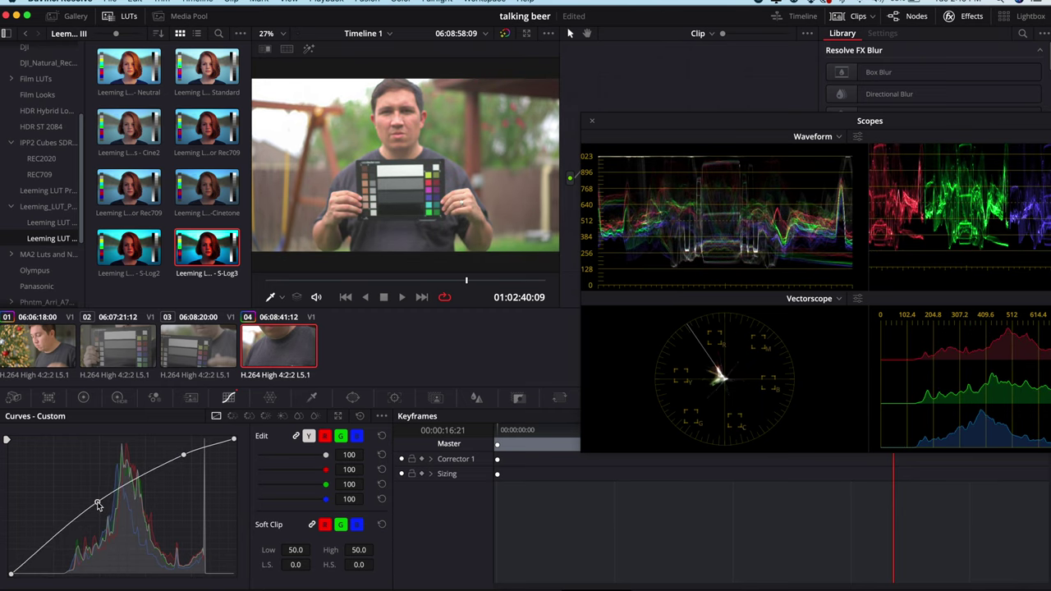
click(53, 535)
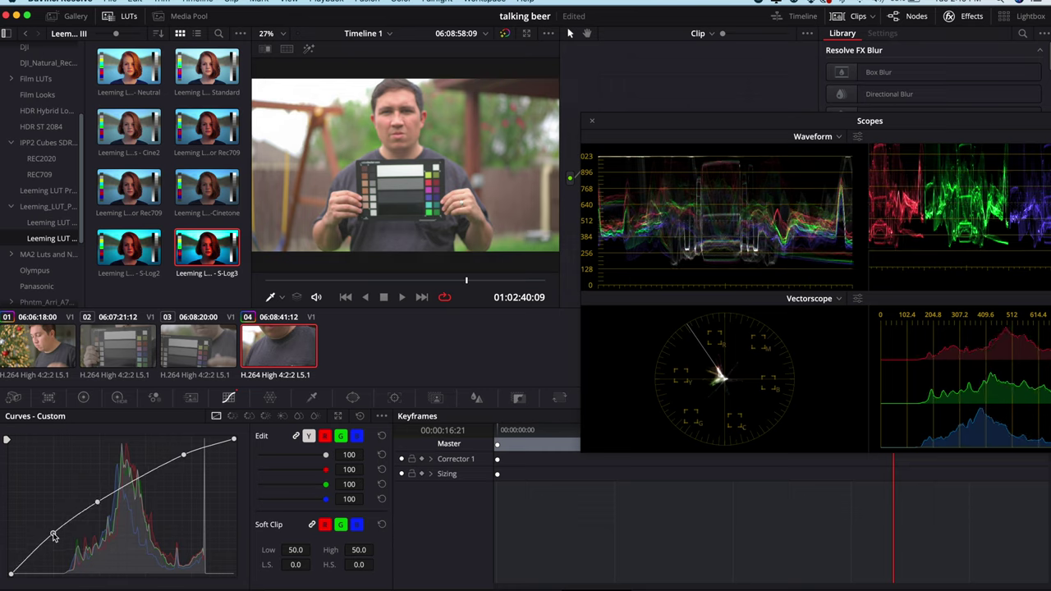
drag(53, 535, 48, 557)
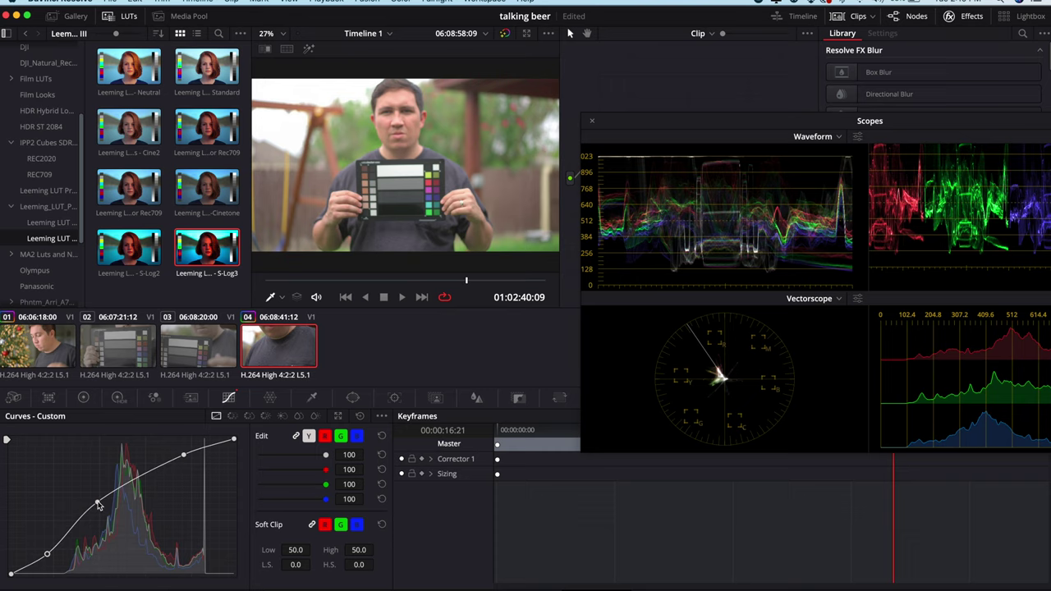
drag(97, 503, 111, 500)
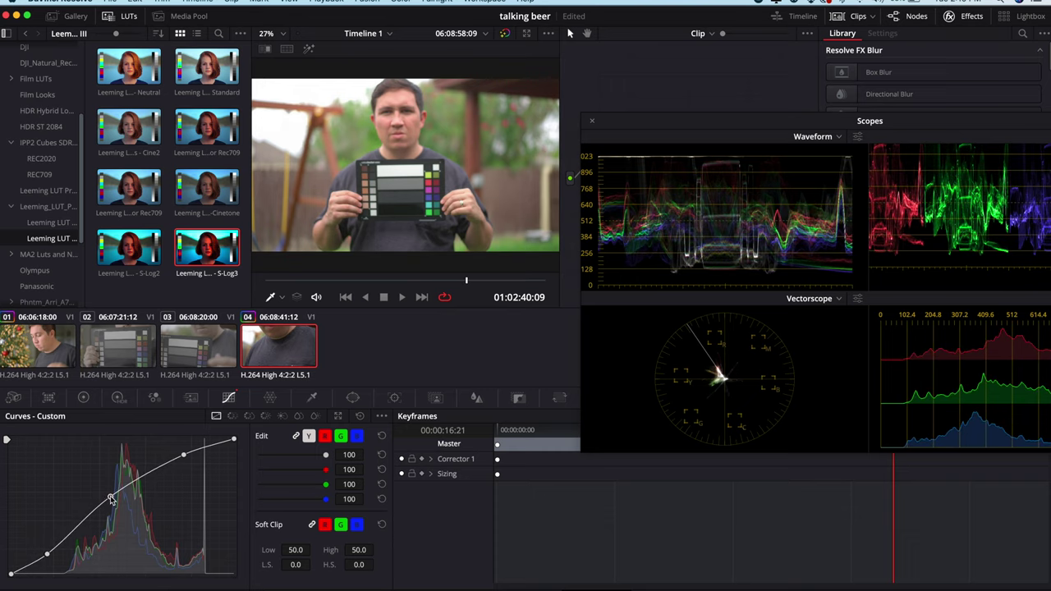
drag(49, 556, 63, 545)
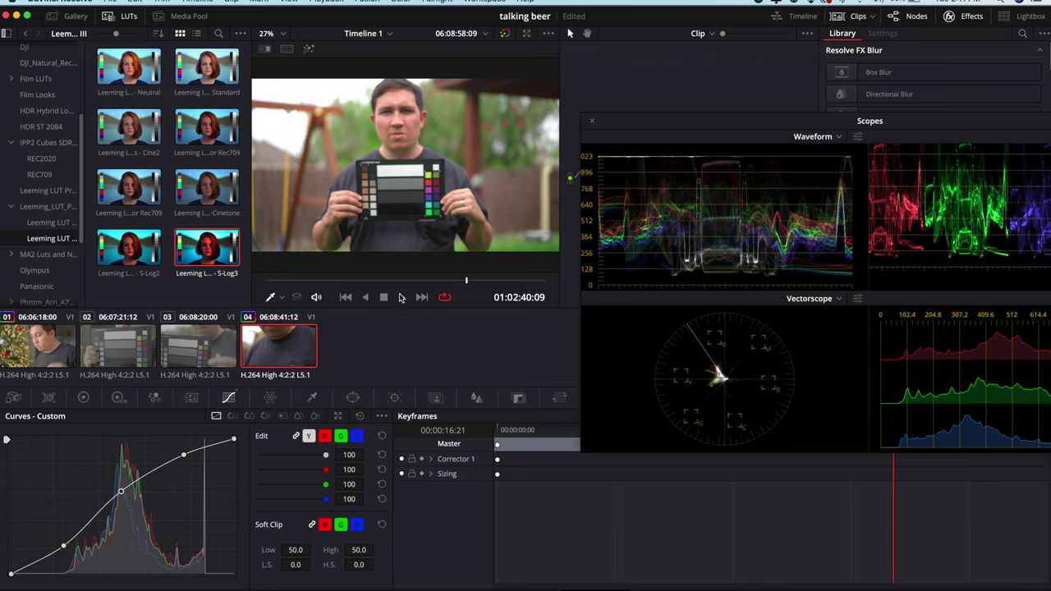
Step: Play clip 04 to about 01:02:42:00 and examine the graded skin tones and color chart in full screen
click(401, 297)
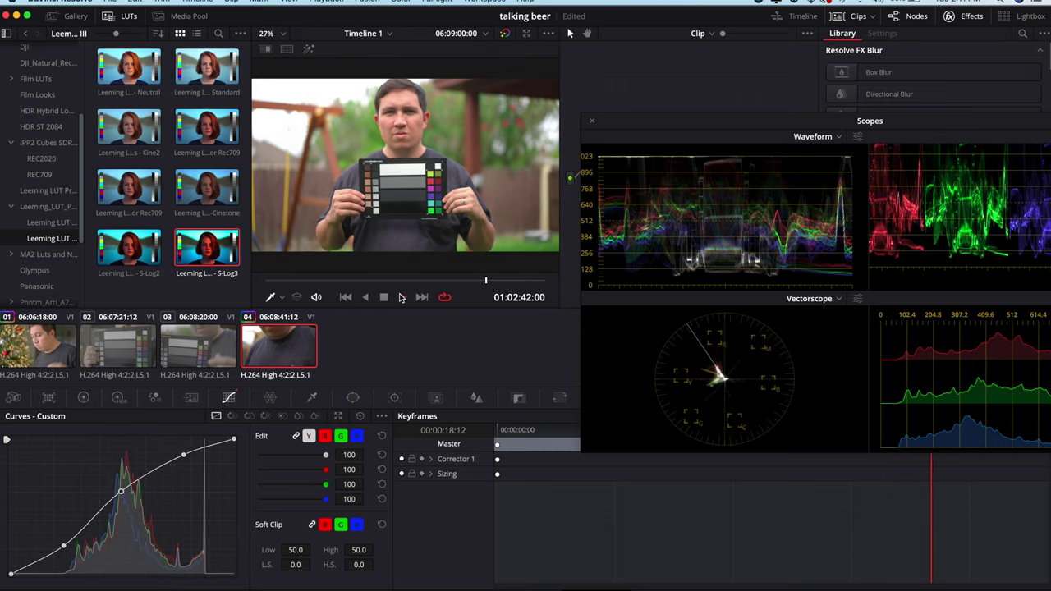
key(super+f)
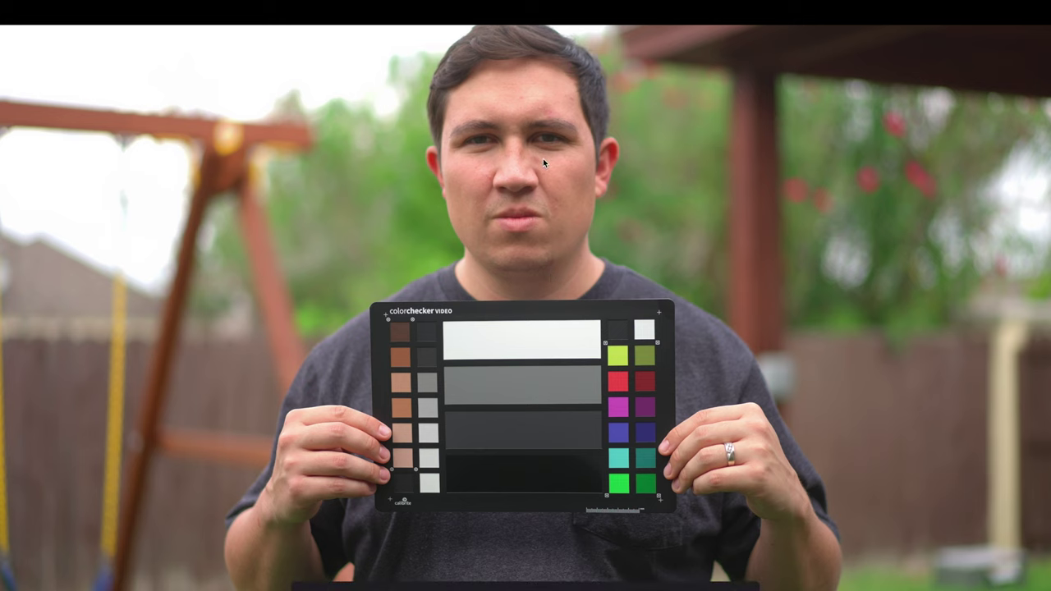
key(Escape)
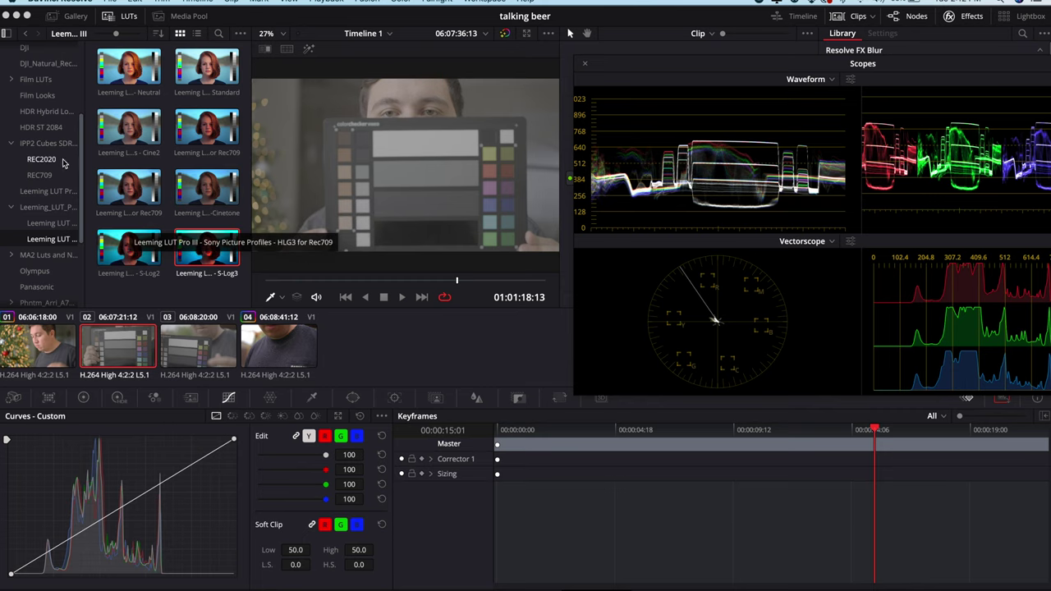
Step: Apply the Neutral LUT from the Phntm_Arri_A7 collection's Davinci Legacy folder to clip 02
scroll(45, 190, down, 3)
scroll(45, 190, down, 2)
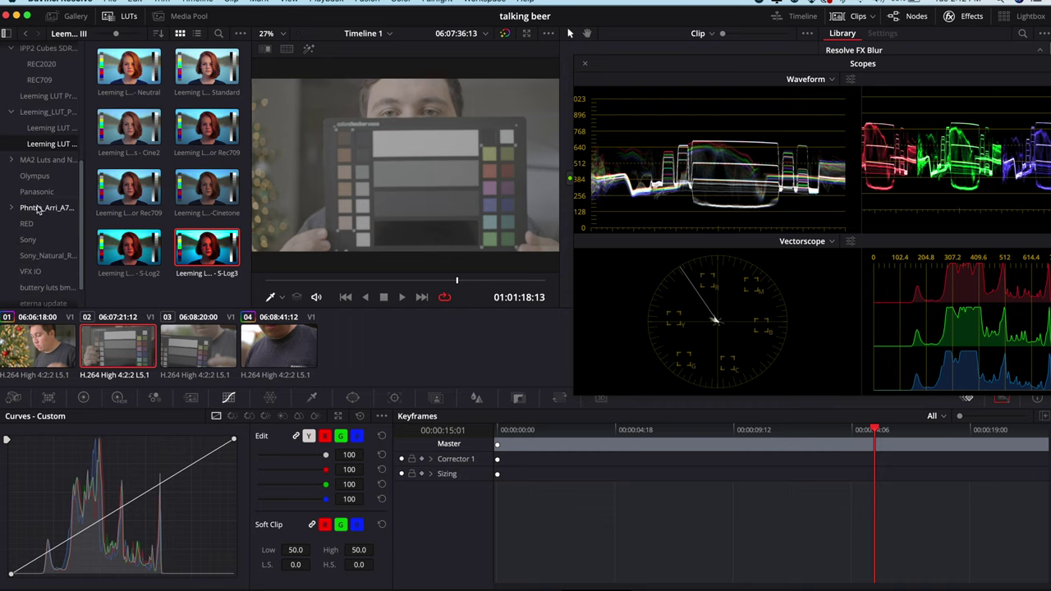
click(36, 207)
click(45, 238)
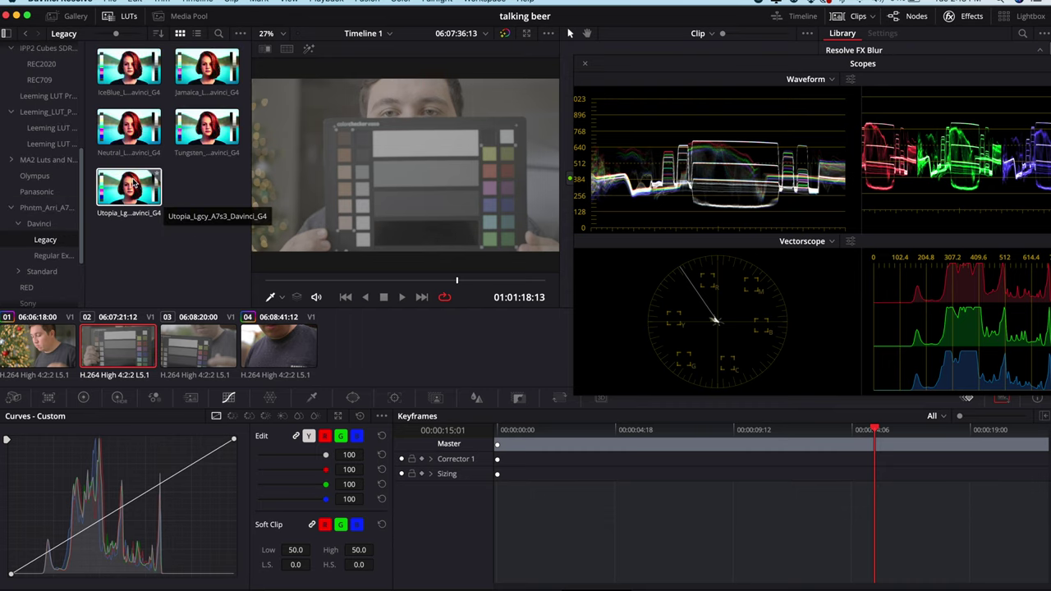
double_click(133, 129)
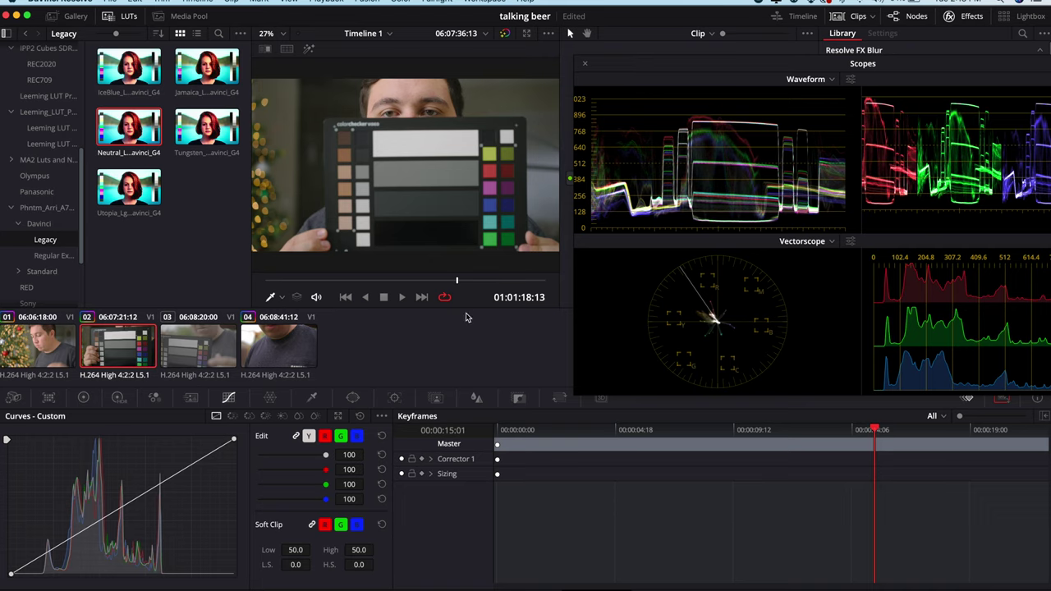
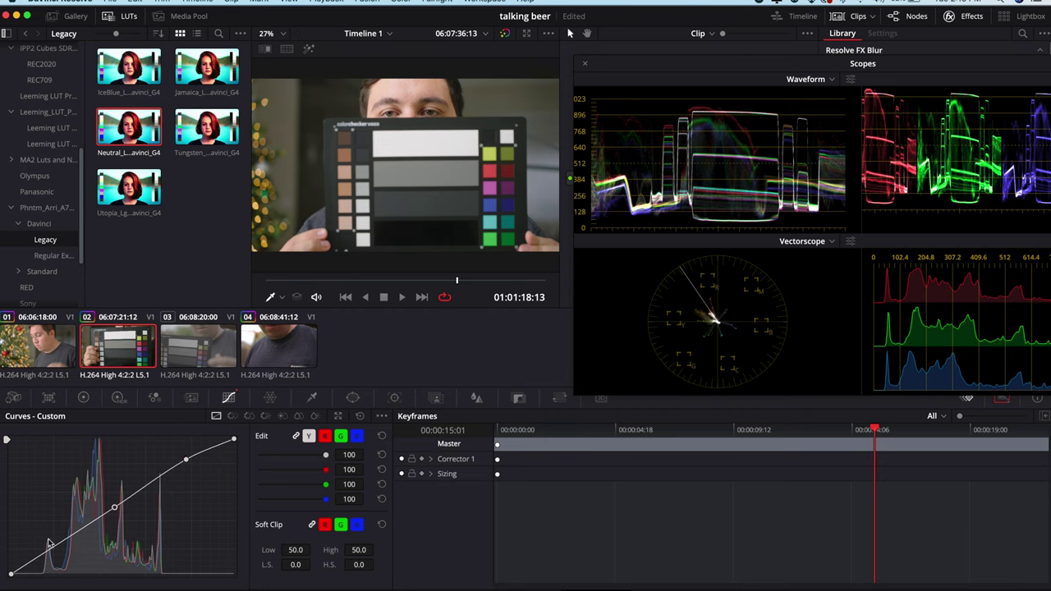
Step: Add a shadow point to clip 02's custom curve and pull it down slightly
drag(58, 545, 58, 549)
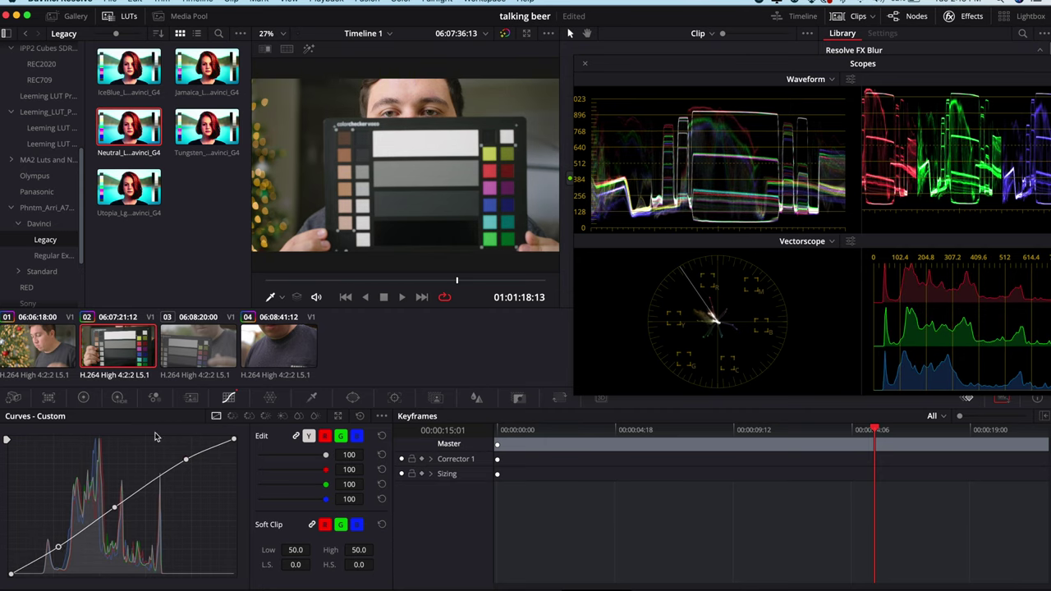
Step: Try lowering clip 02's shadows with the Lift master wheel, and return to the custom curve
click(83, 397)
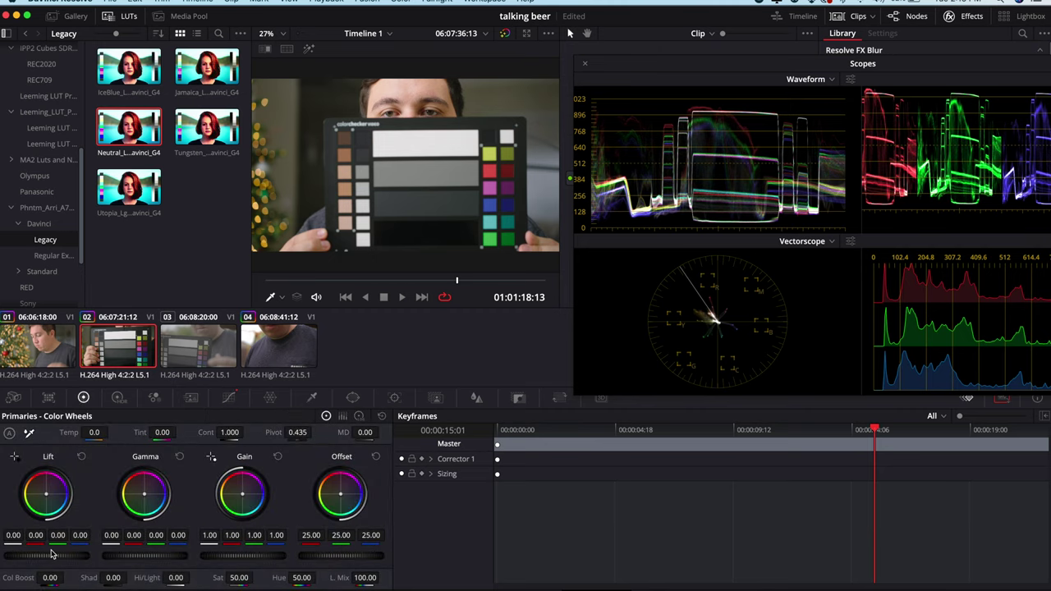
drag(49, 555, 40, 555)
click(228, 402)
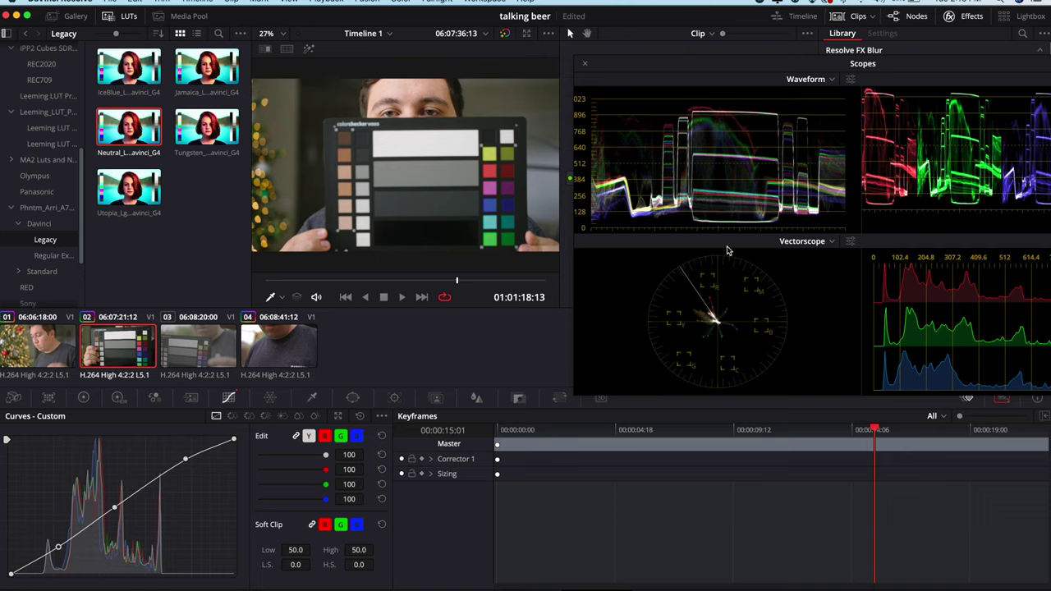
Step: Lower the midtone and highlight points of clip 02's custom curve, judging by the face frame at 01:01:20:23
click(484, 282)
click(515, 282)
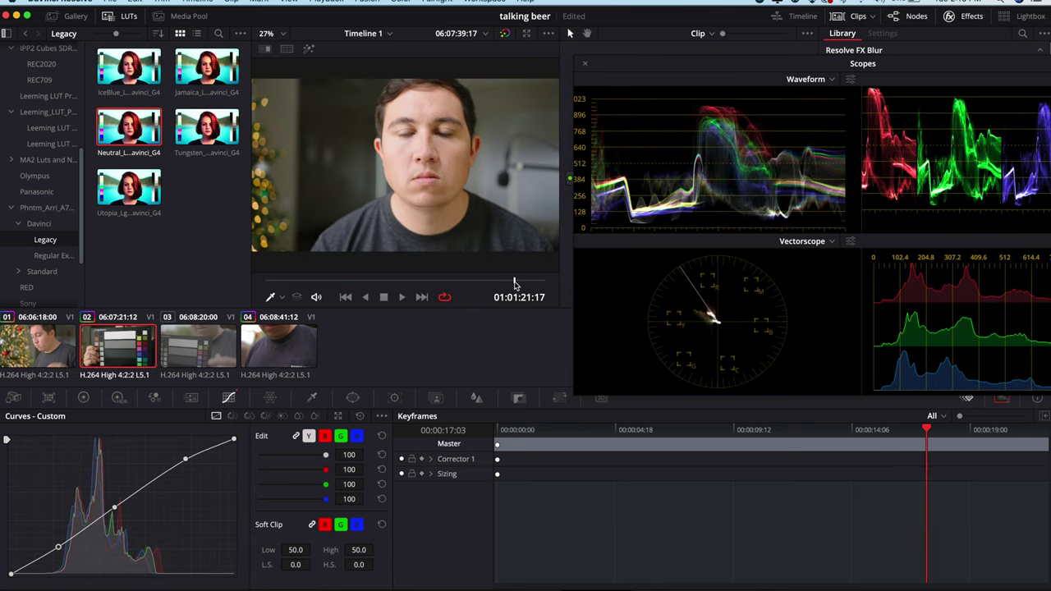
drag(515, 284, 489, 291)
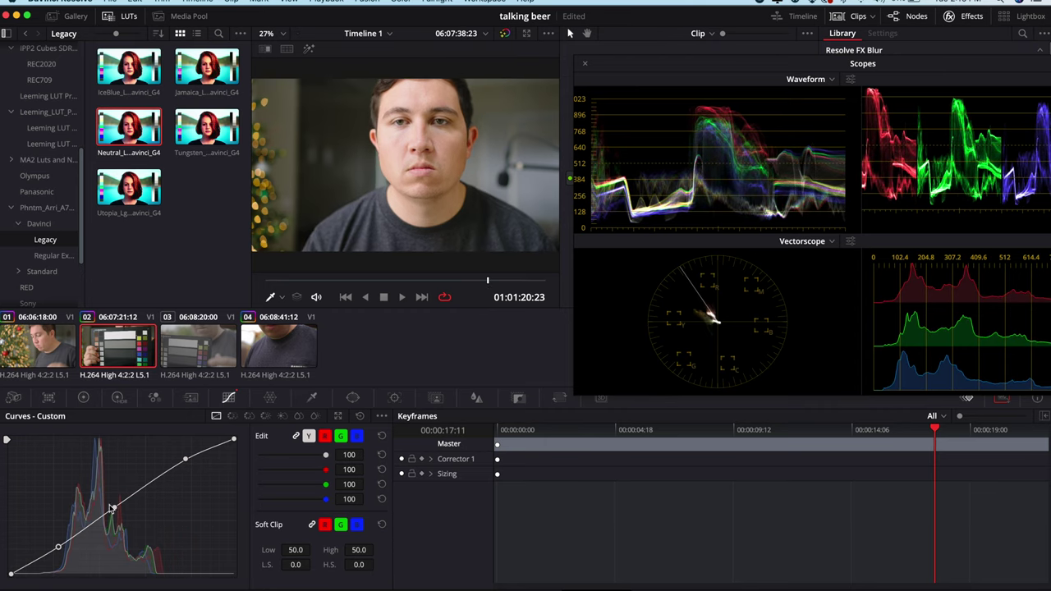
drag(115, 510, 122, 513)
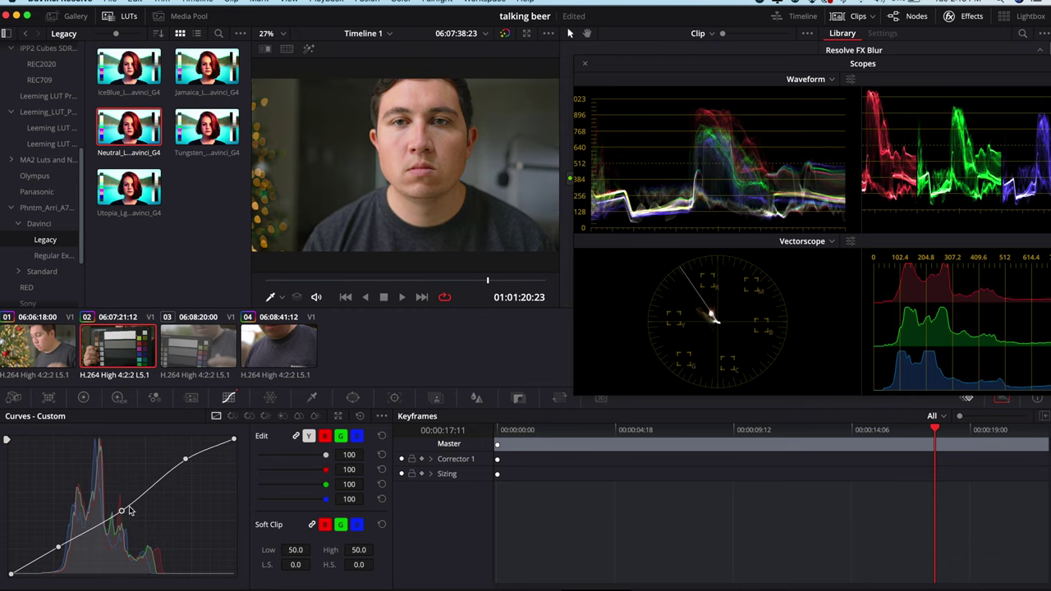
mouse_move(185, 462)
mouse_down()
mouse_move(193, 478)
mouse_move(192, 469)
mouse_up()
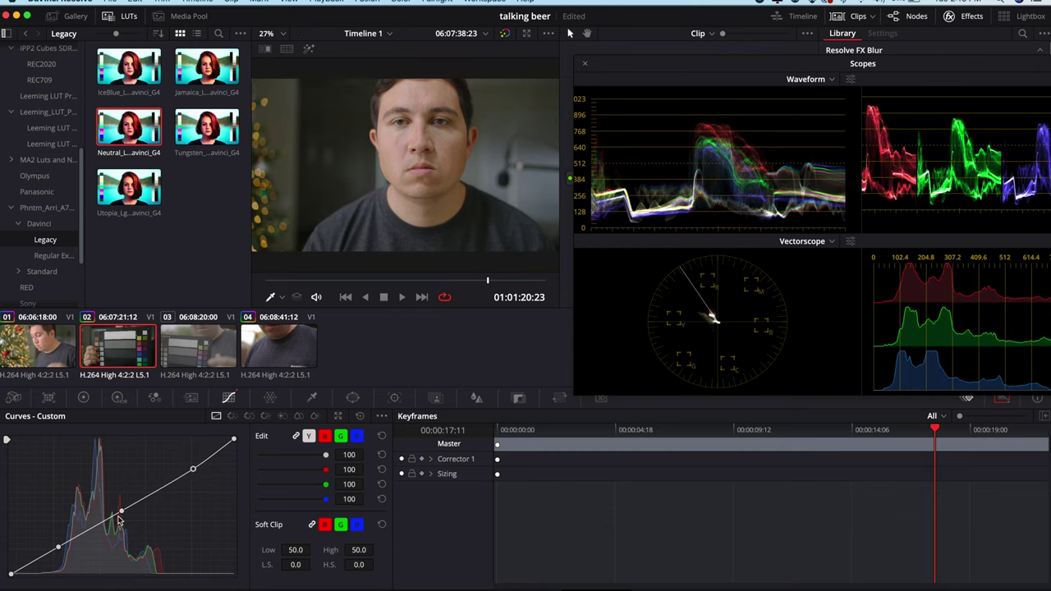
drag(122, 513, 122, 514)
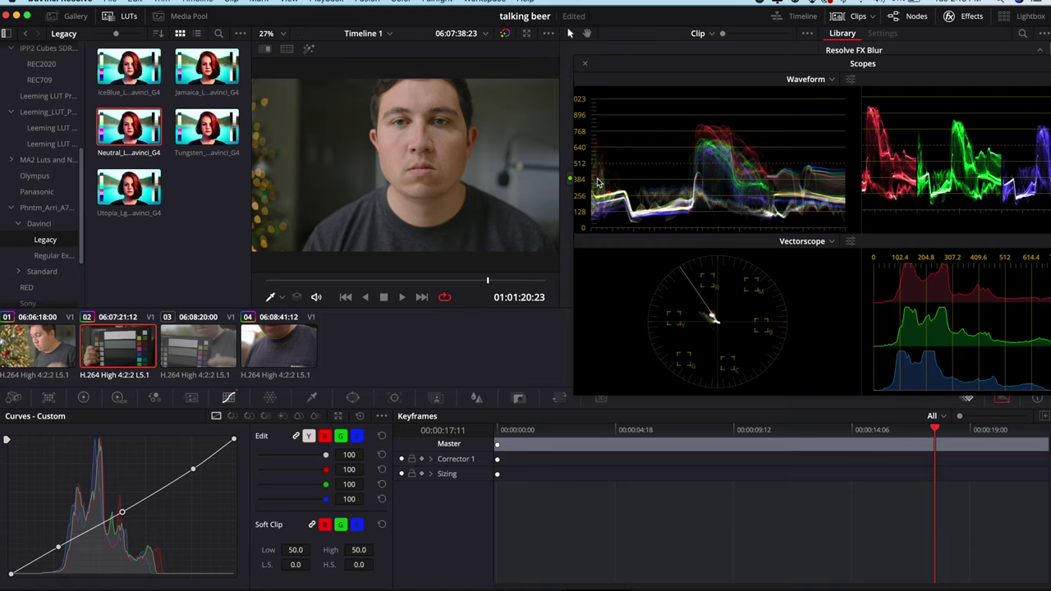
drag(191, 472, 187, 465)
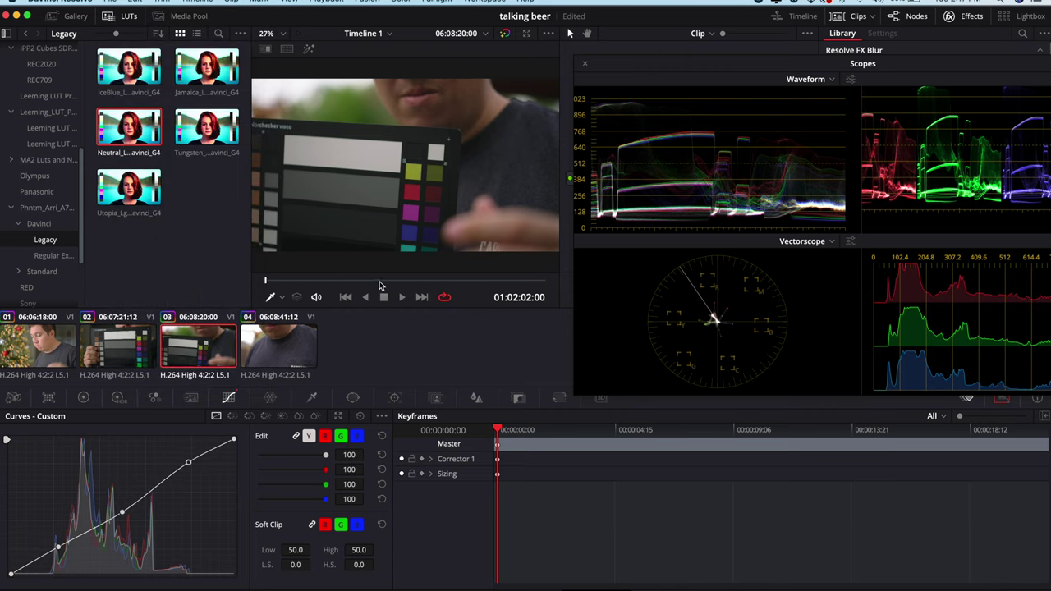
Step: Scrub through the LUT-graded color chart clips and examine clip 04's scopes at 01:02:15:18
drag(380, 284, 456, 283)
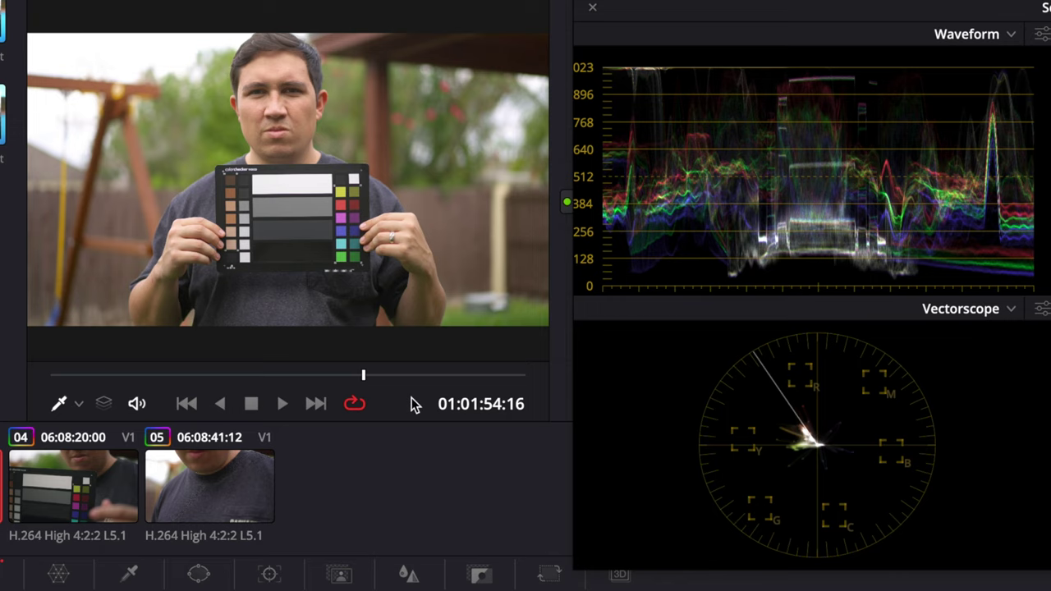
click(72, 502)
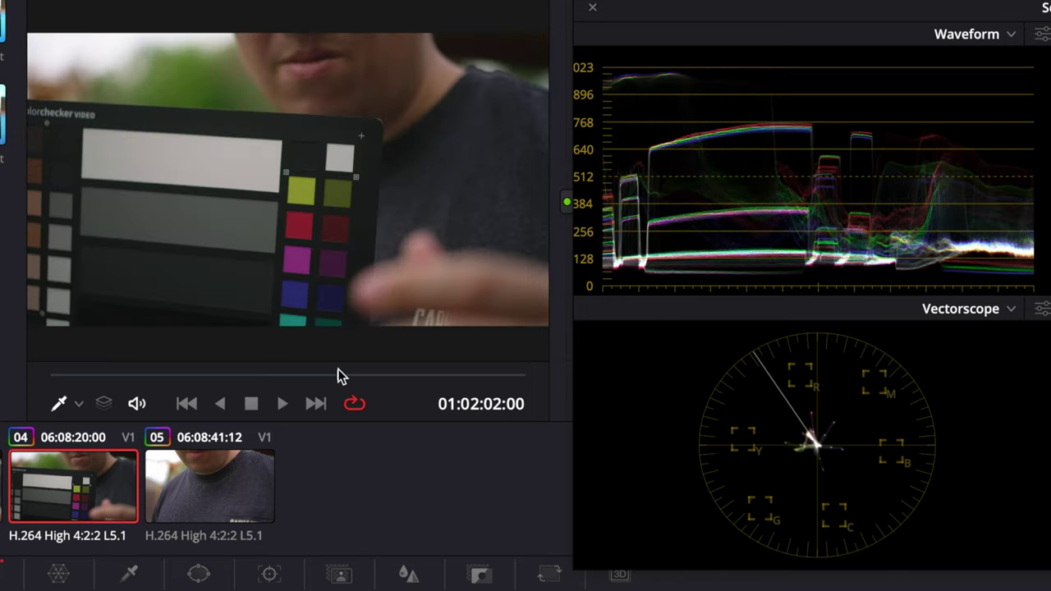
click(337, 375)
click(354, 374)
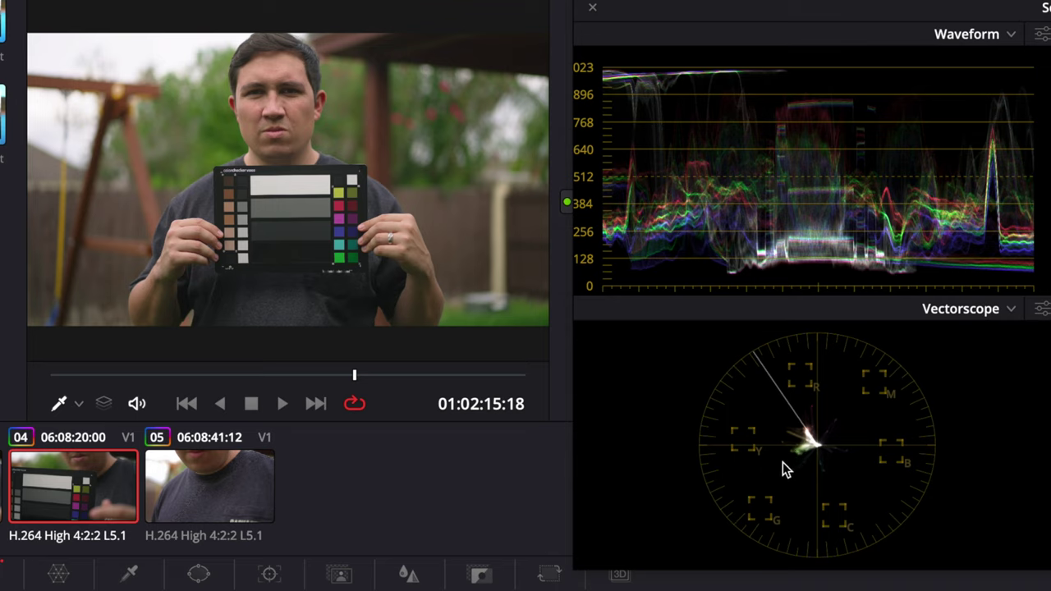
Step: Lower the shadow point of clip 03's custom curve while viewing the color chart frame at 01:01:54:18
click(75, 475)
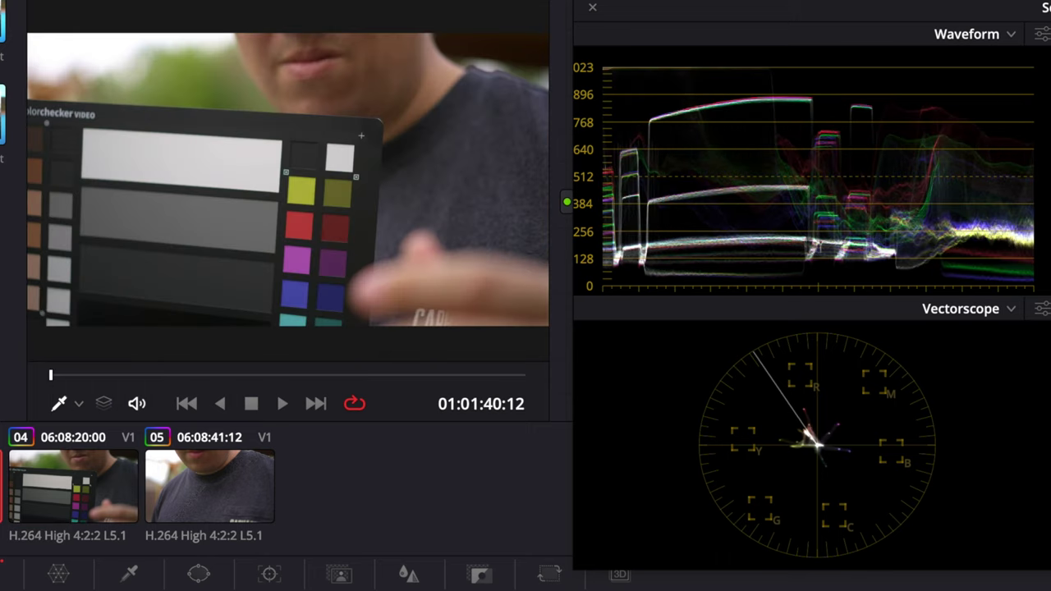
drag(375, 382, 354, 384)
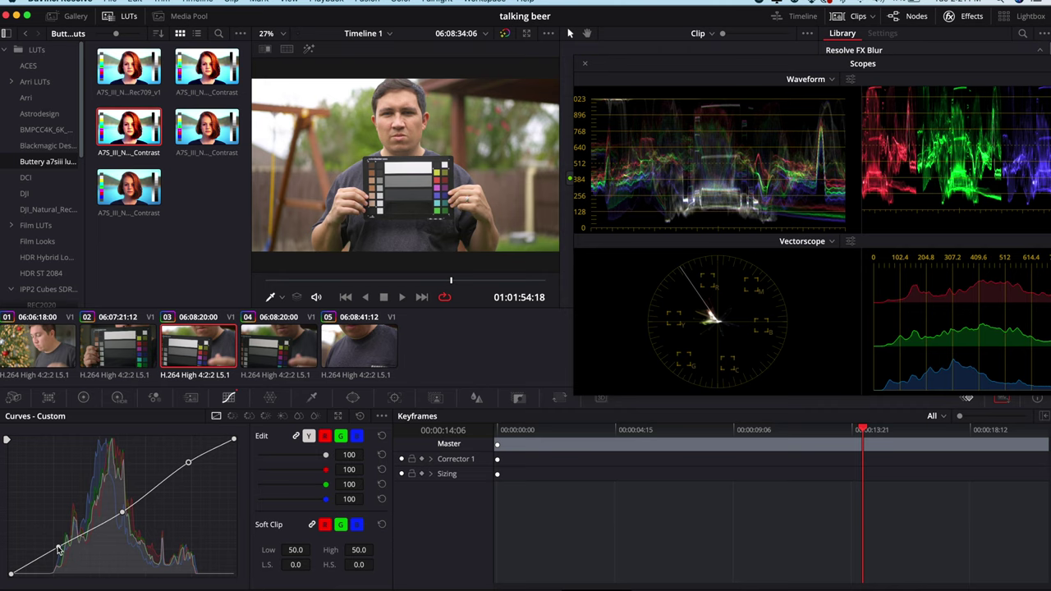
drag(59, 548, 58, 558)
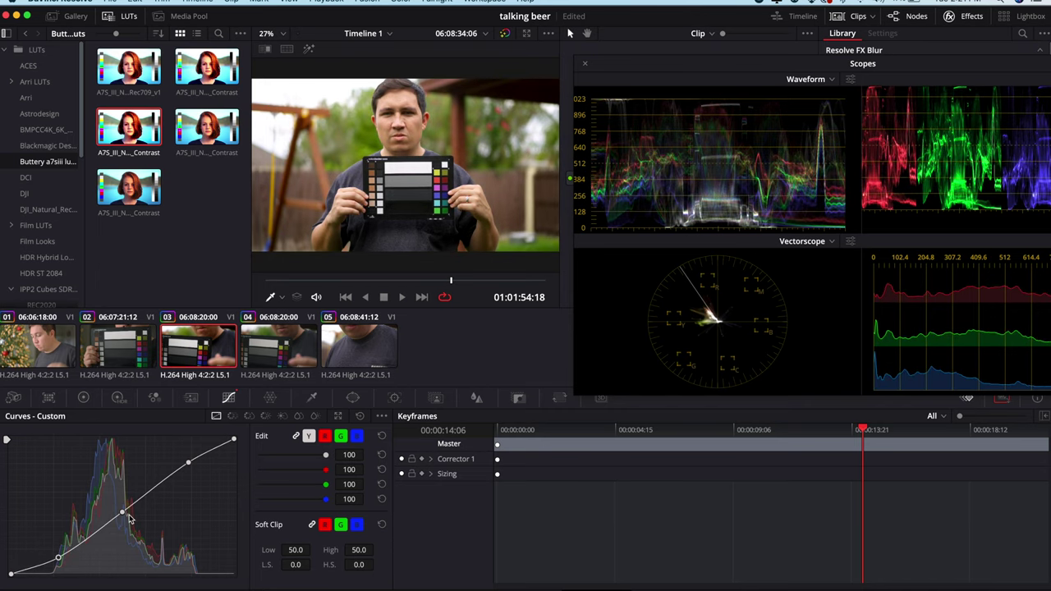
Step: Undo the last custom curve change on clip 03, and shift the sampled skin hue with Hue Vs Hue to a rotation of 5.60
key(super+z)
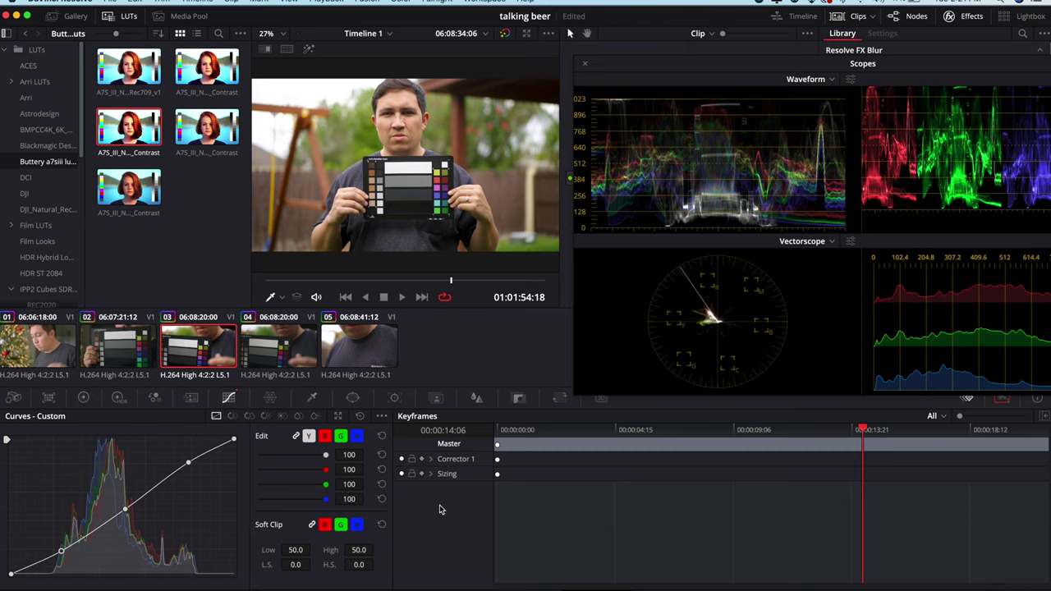
click(232, 416)
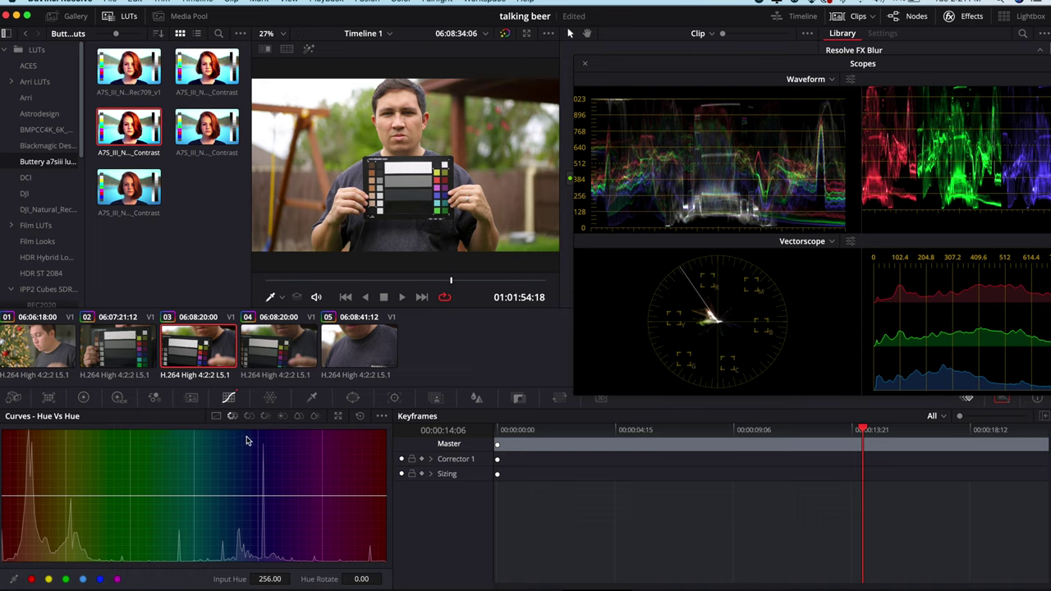
click(12, 580)
click(419, 123)
drag(30, 499, 31, 496)
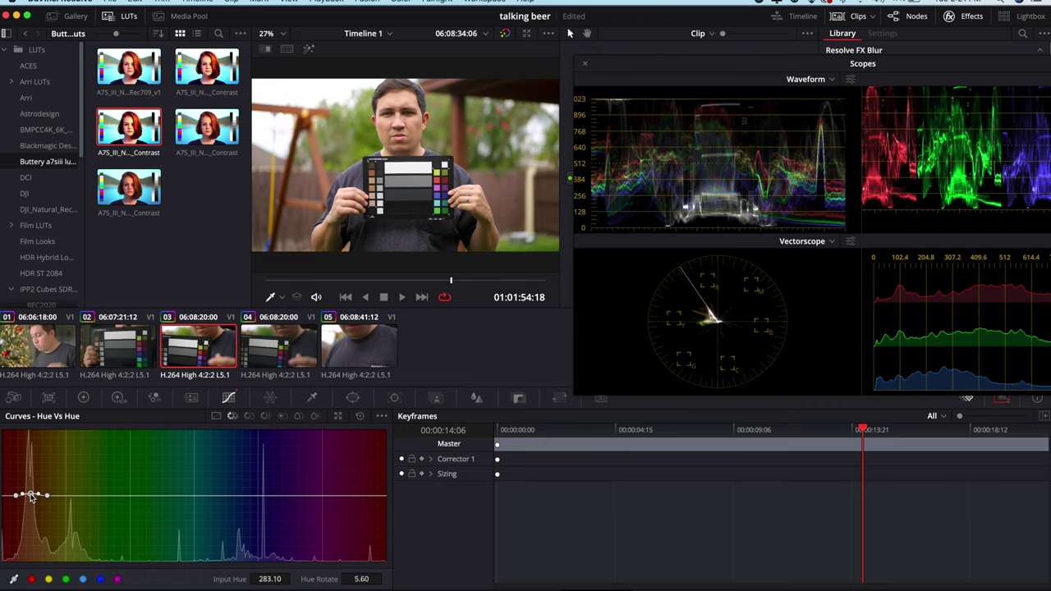
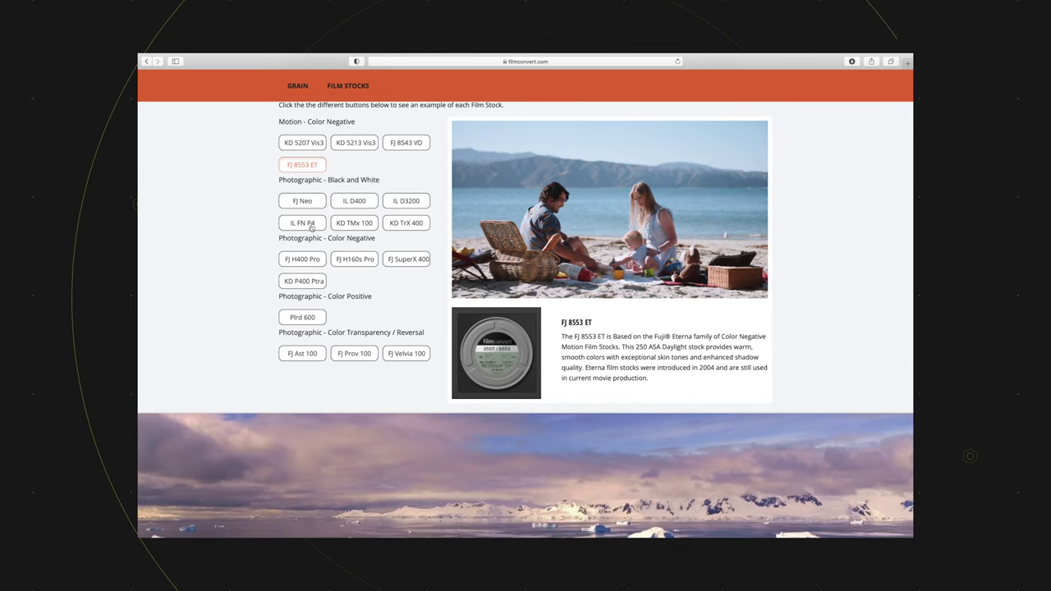
Step: Browse the film stock examples on filmconvert.com, including FJ Ast 100 and FJ Velvia 100
click(369, 360)
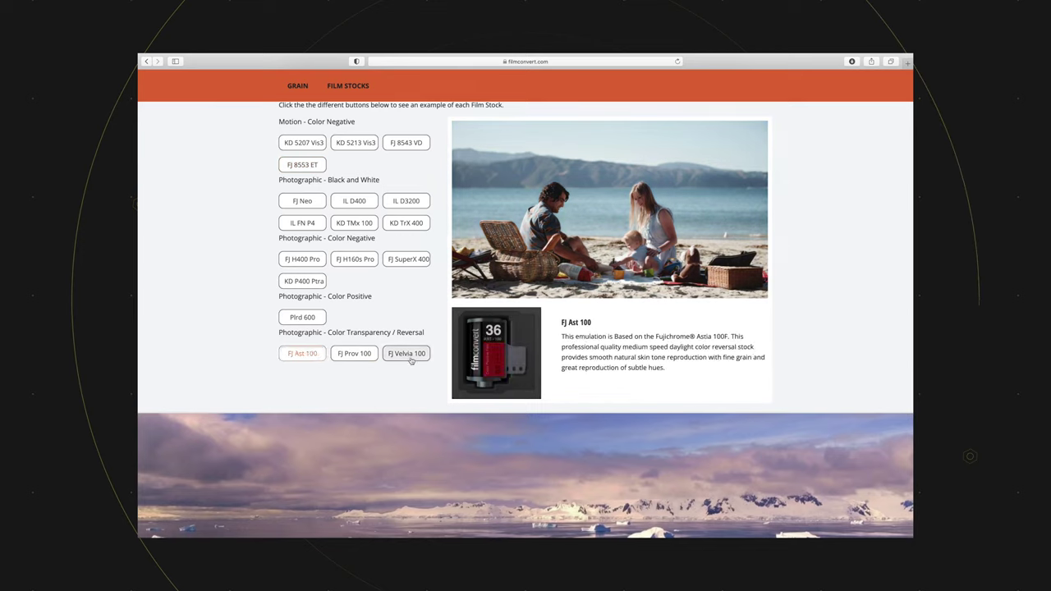
click(411, 361)
scroll(321, 206, up, 2)
click(351, 199)
click(394, 195)
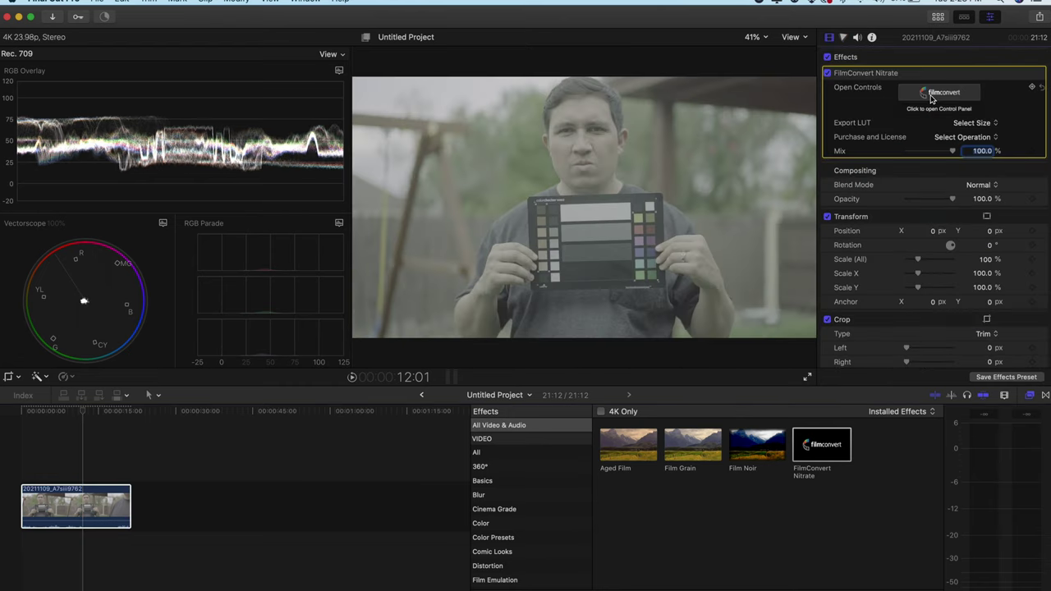
Step: In Final Cut Pro, open the FilmConvert Nitrate controls and set the camera to Sony A7s mk3 with the S-Log3 S-Gamut3.Cine profile
click(930, 94)
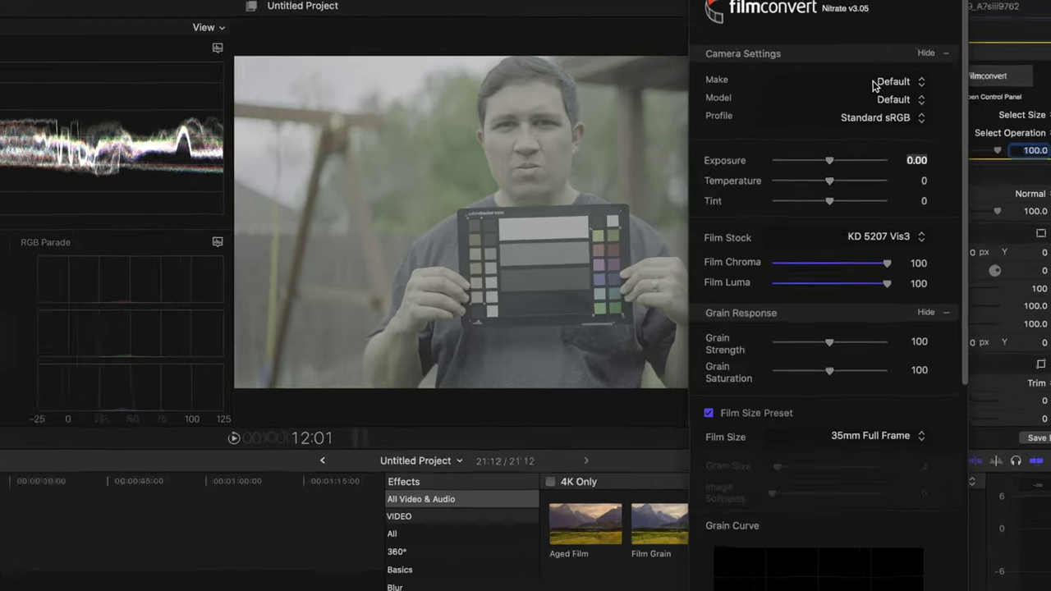
click(854, 98)
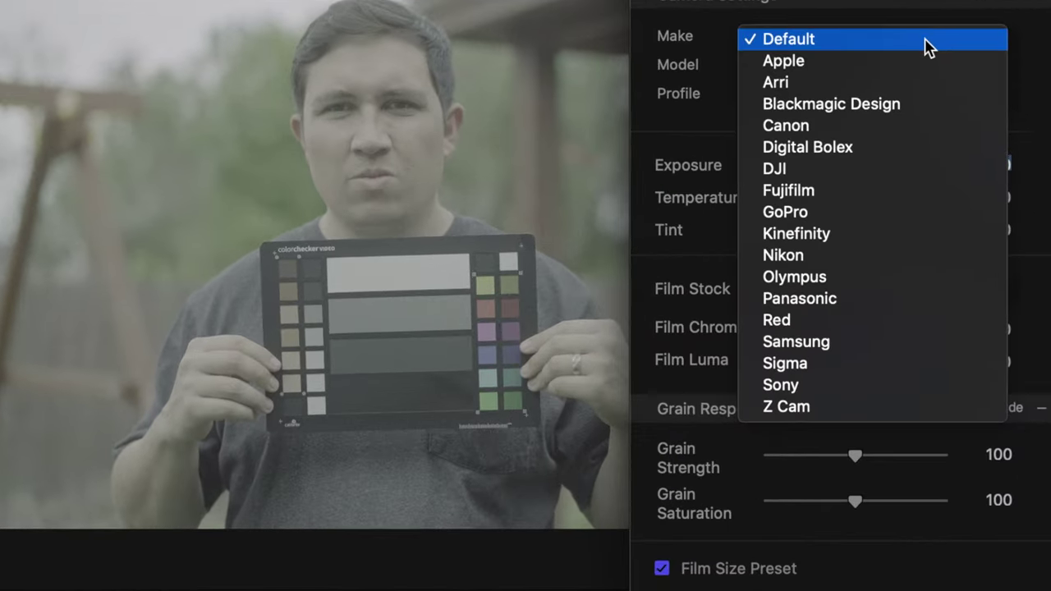
click(870, 384)
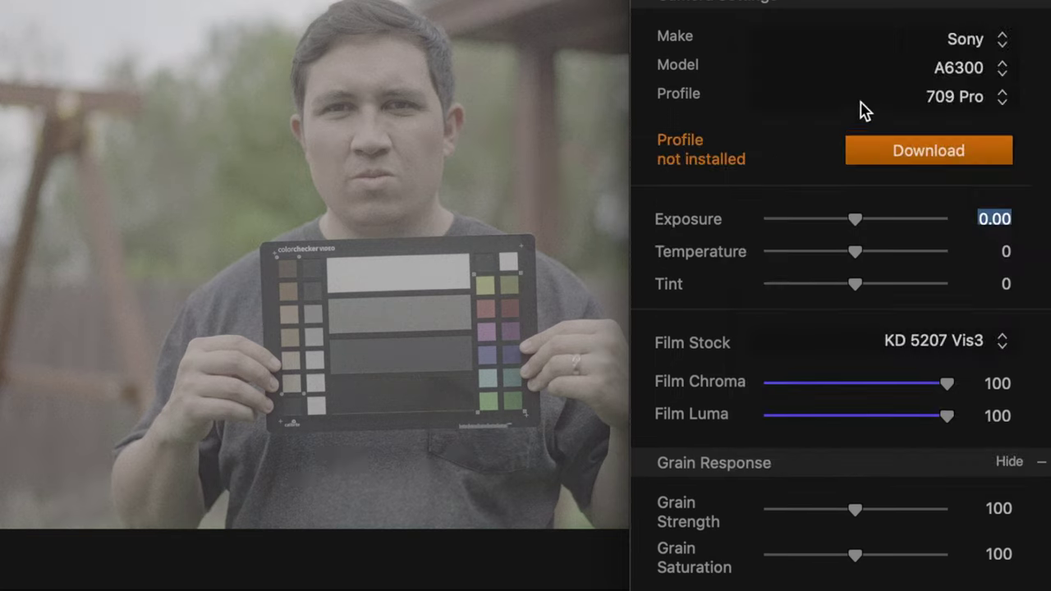
click(876, 70)
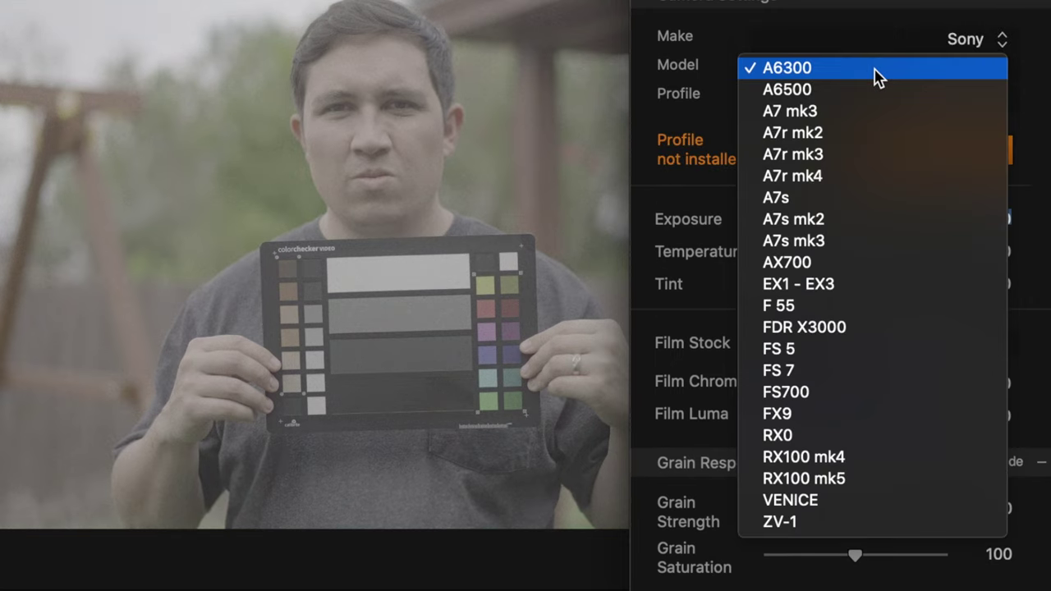
click(841, 240)
click(920, 107)
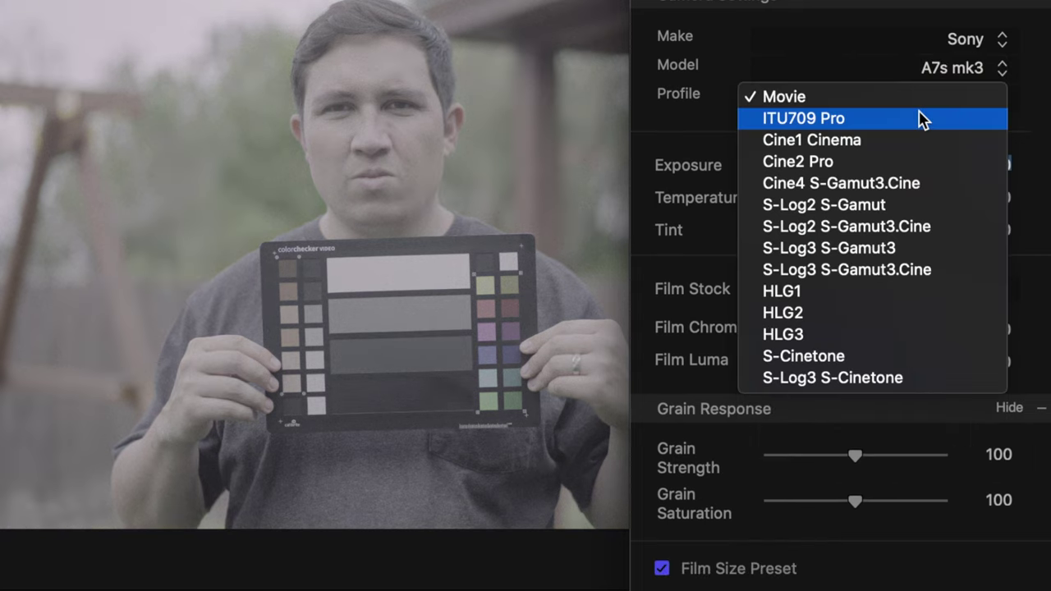
click(814, 280)
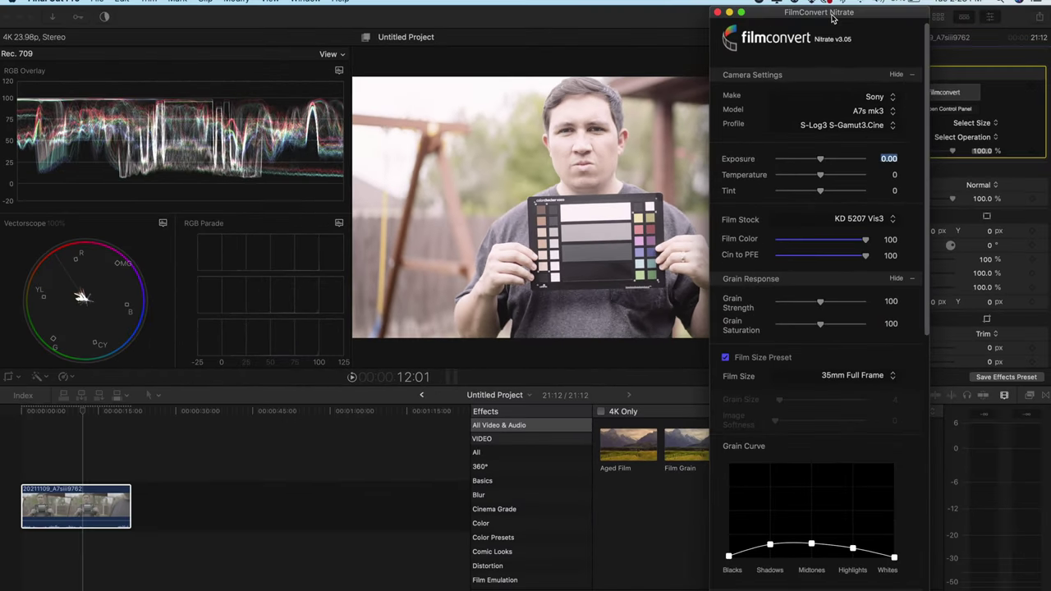
drag(831, 13, 882, 12)
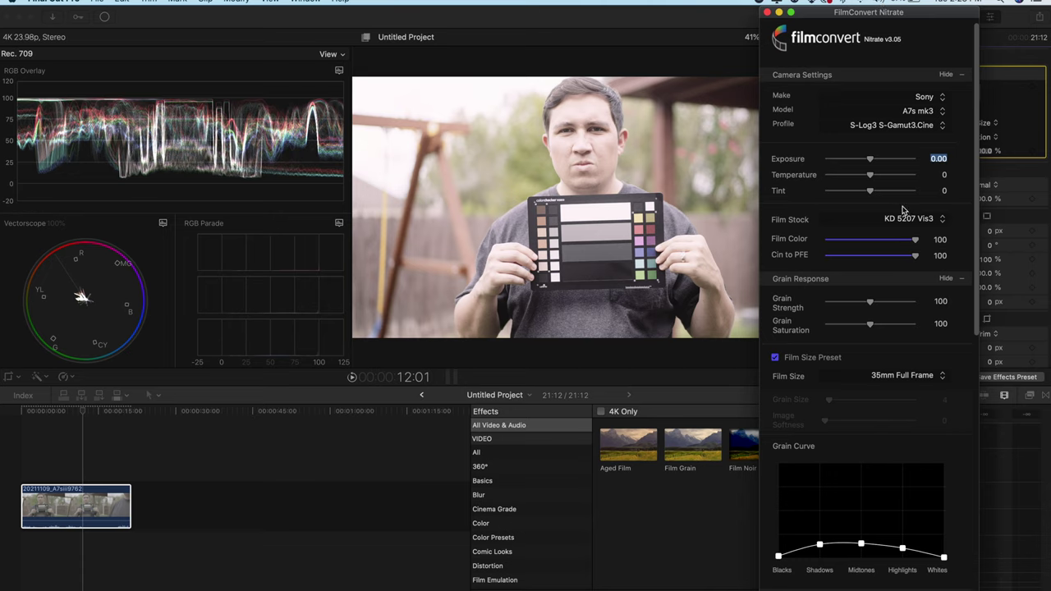
Step: Look through the available film stocks without choosing a new one, and try the Film Color amount
scroll(902, 200, down, 3)
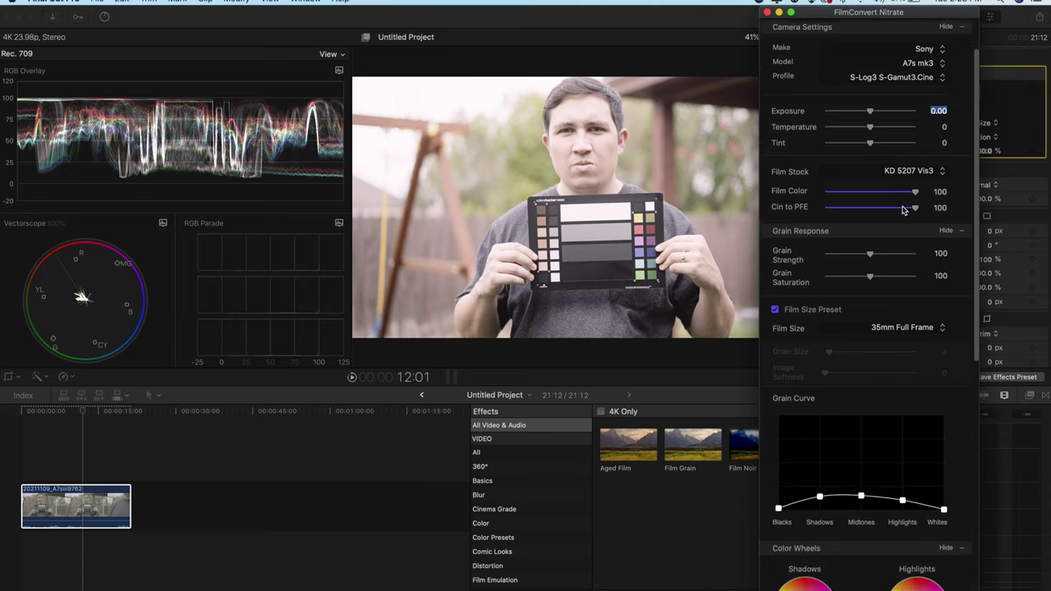
click(875, 168)
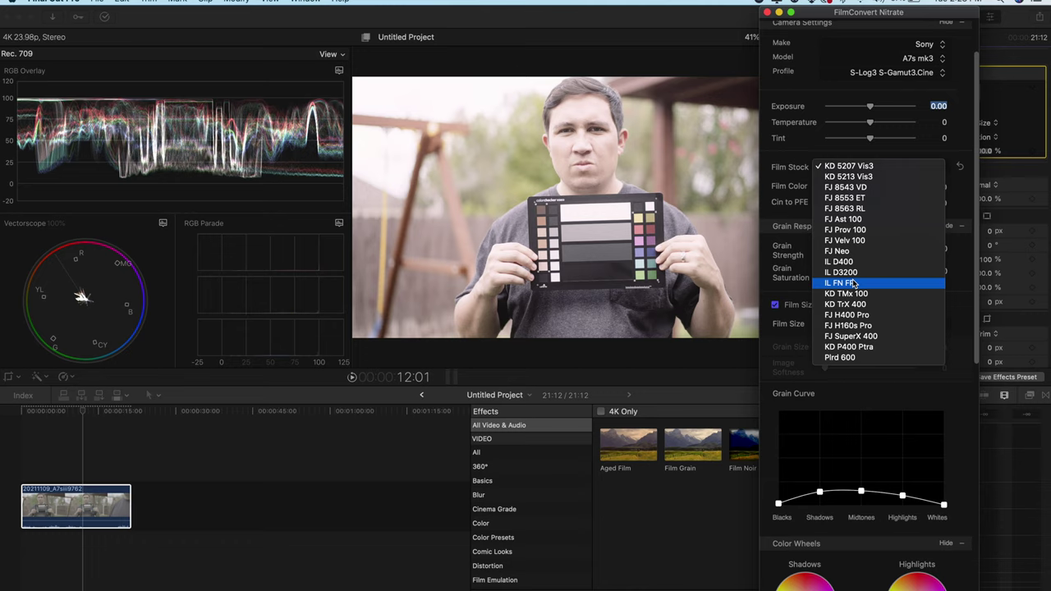
click(795, 208)
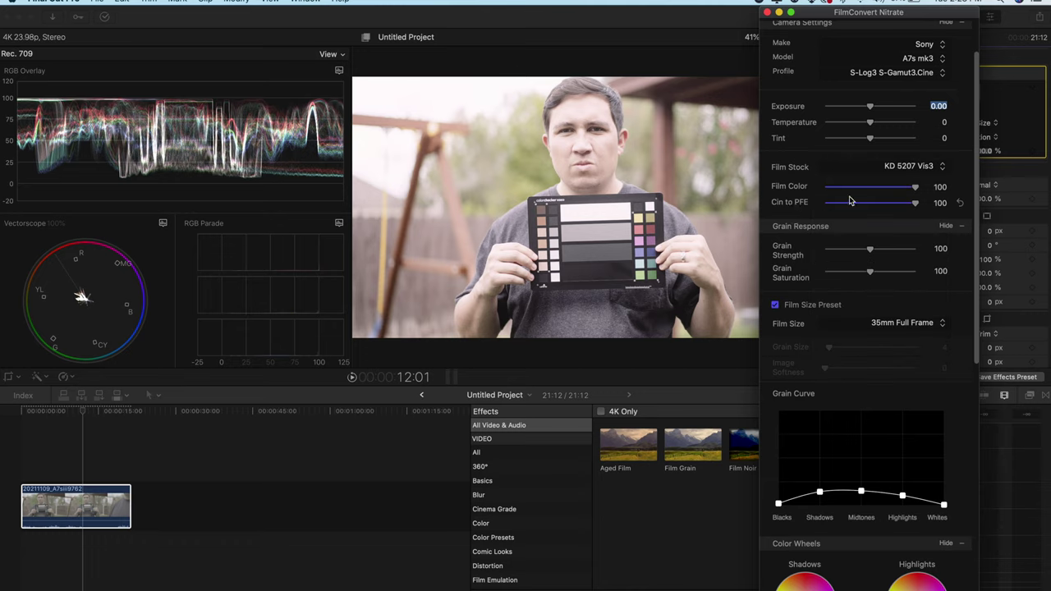
drag(914, 187, 930, 208)
Step: Try several grain strengths in the Grain Response settings and settle on 66
scroll(892, 226, down, 2)
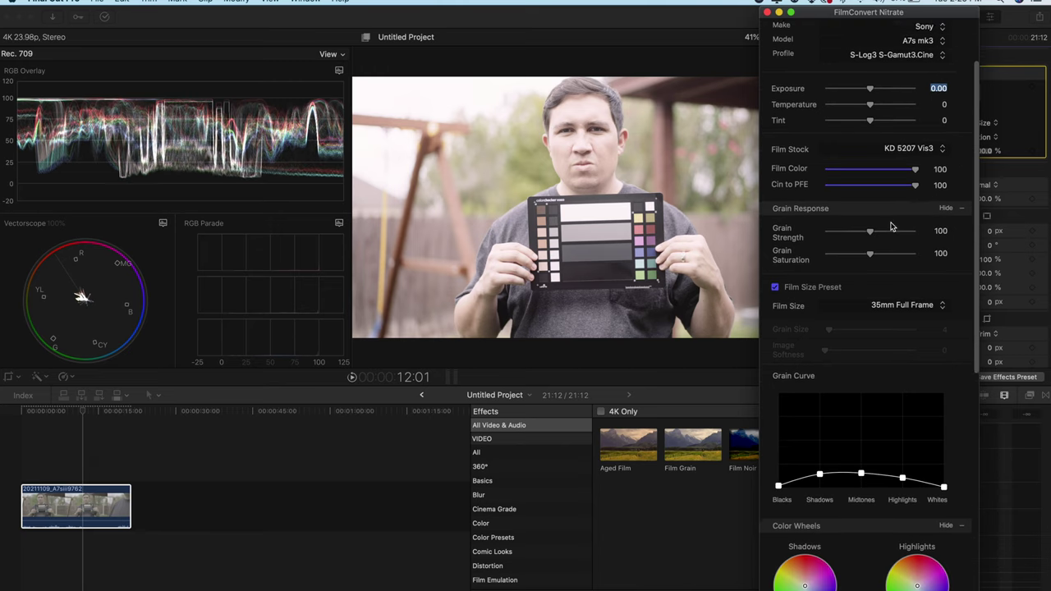
drag(871, 215, 796, 250)
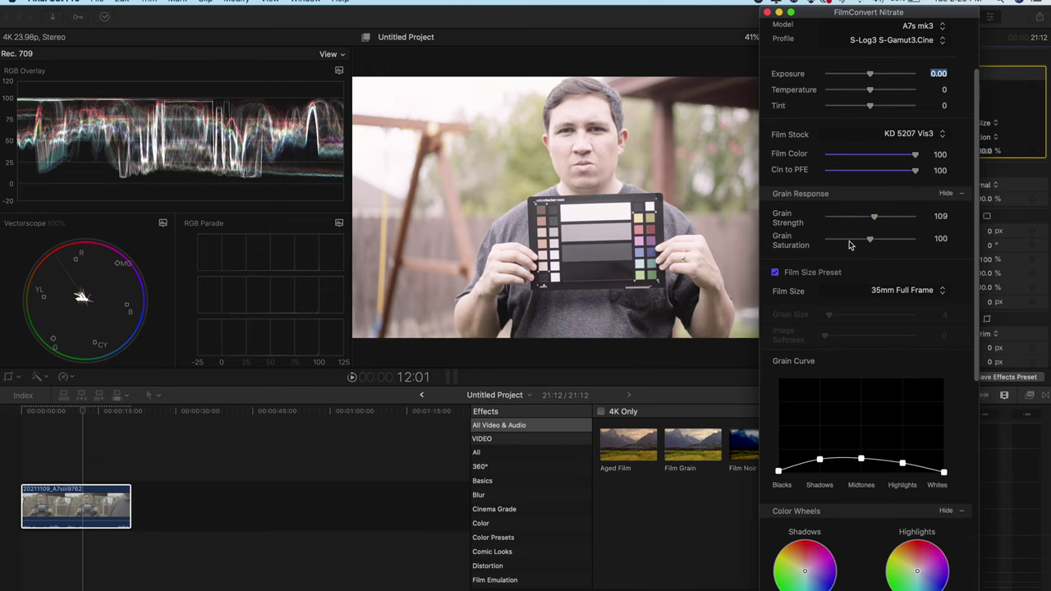
drag(824, 216, 854, 217)
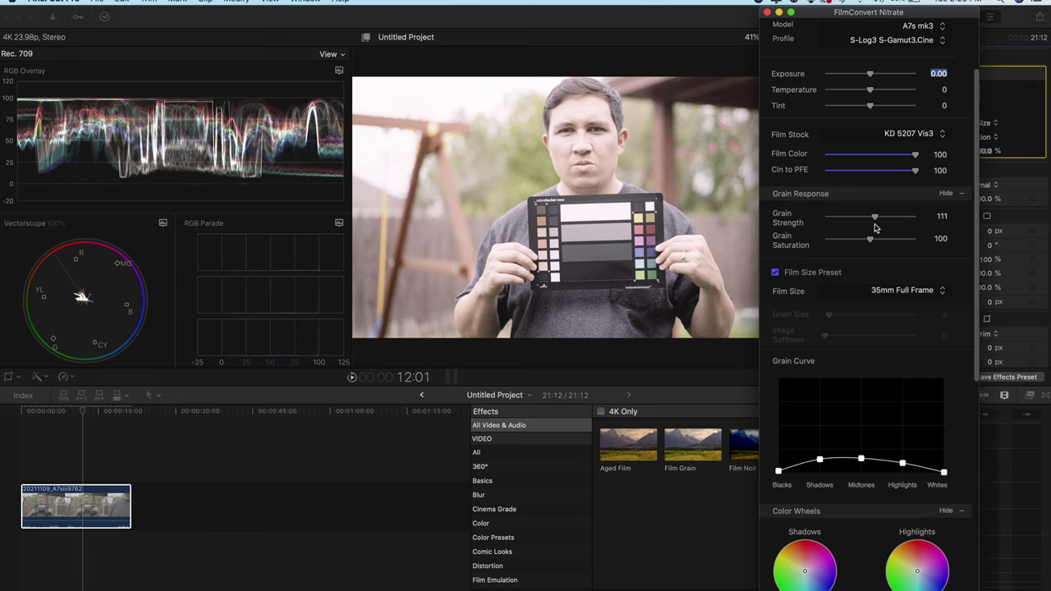
Step: Darken the image with the Nitrate curve by adding a lowered midtone point and a shadow point, and fine-tune both
scroll(863, 370, down, 3)
scroll(861, 378, down, 8)
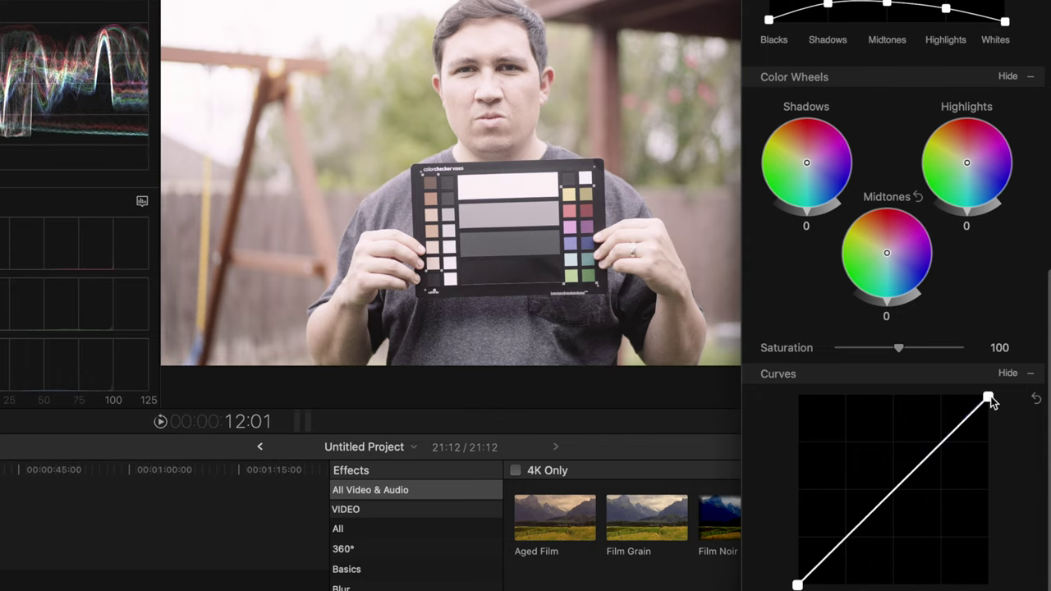
drag(902, 486, 901, 498)
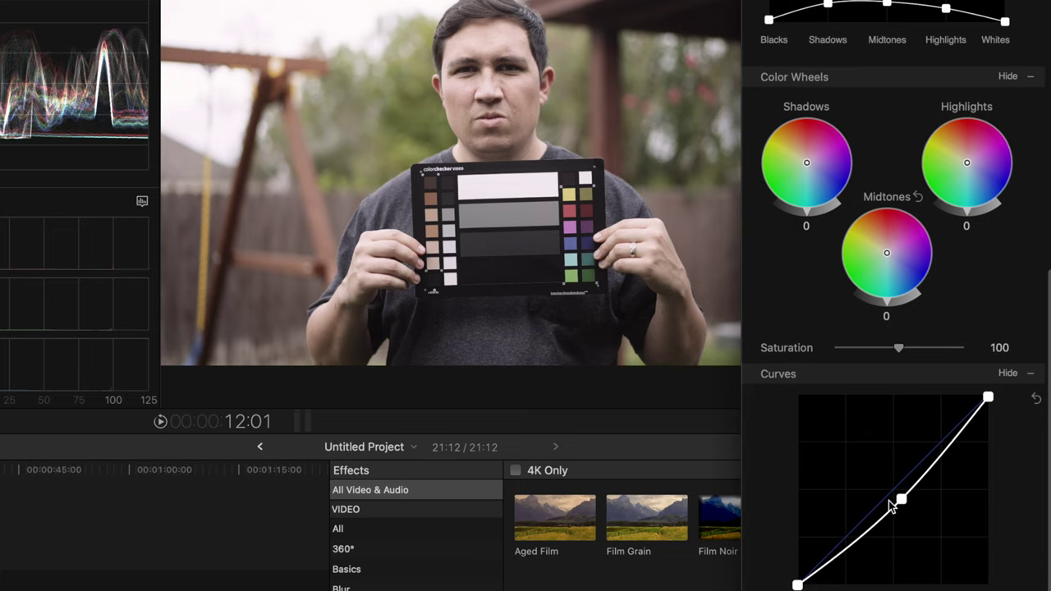
click(839, 559)
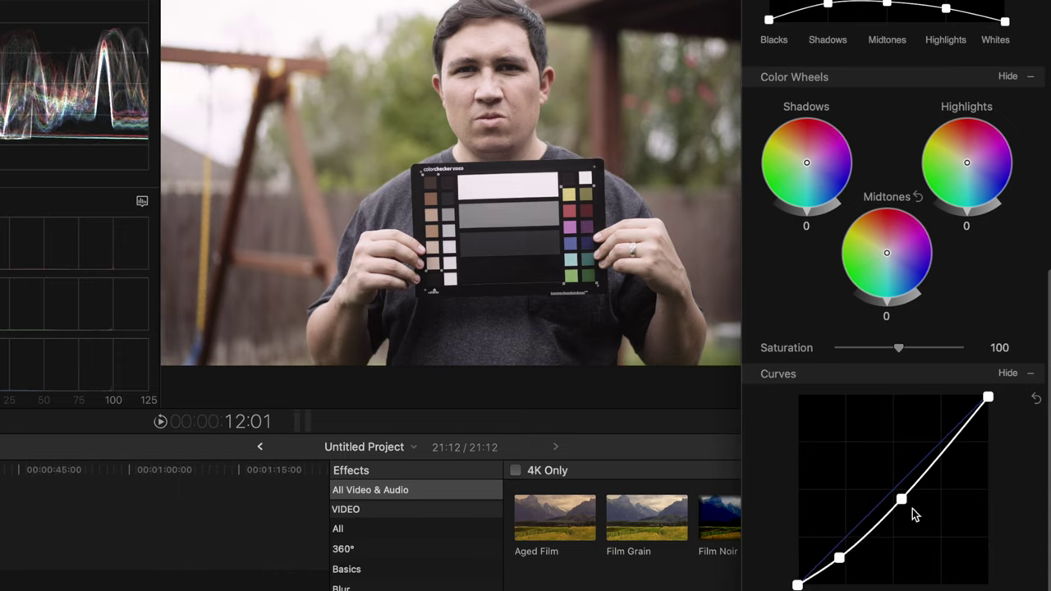
drag(903, 500, 903, 497)
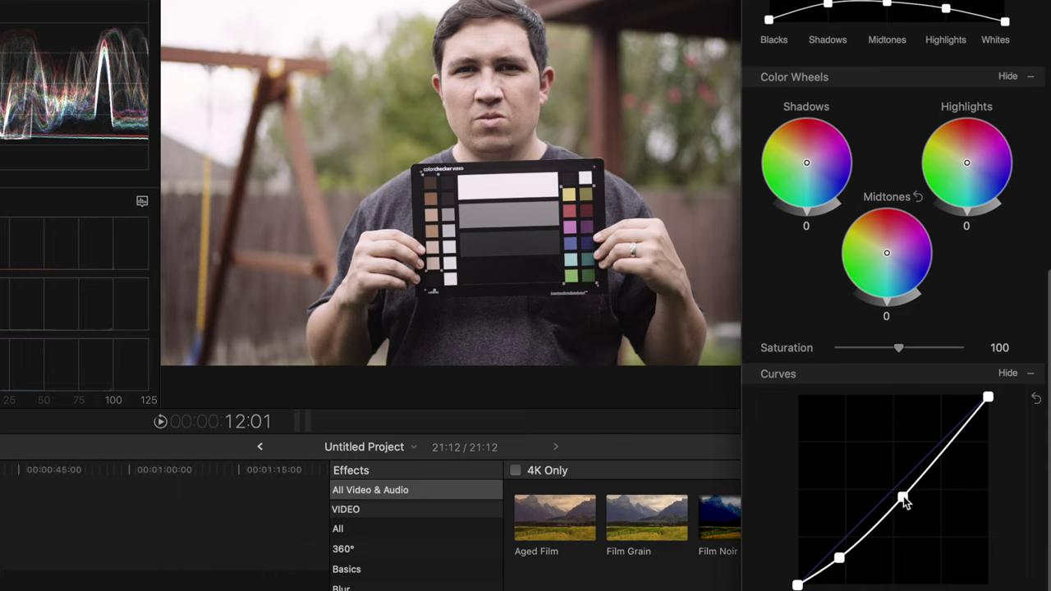
drag(903, 497, 917, 490)
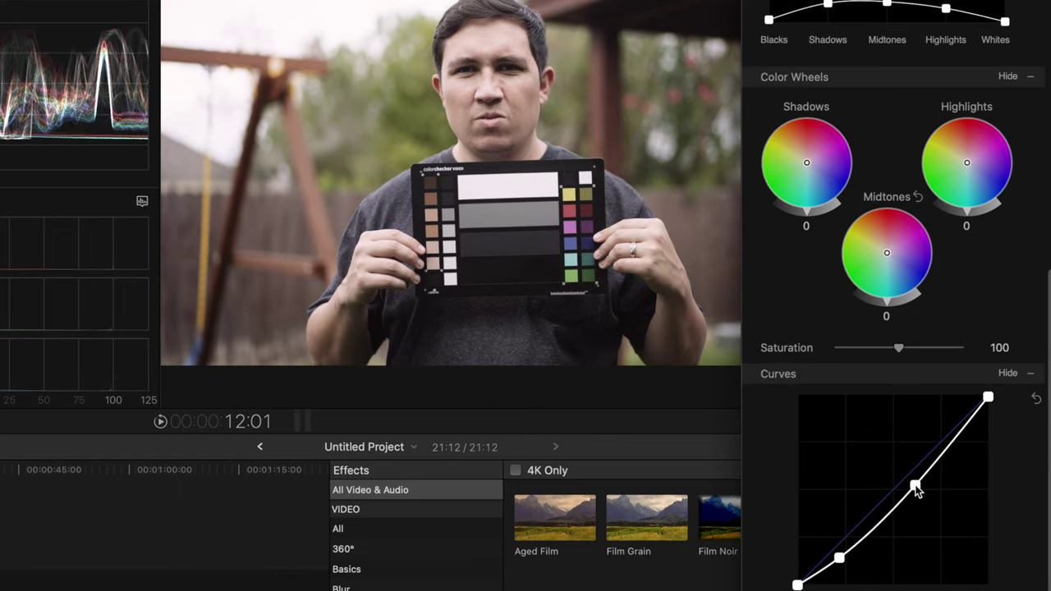
drag(839, 559, 847, 555)
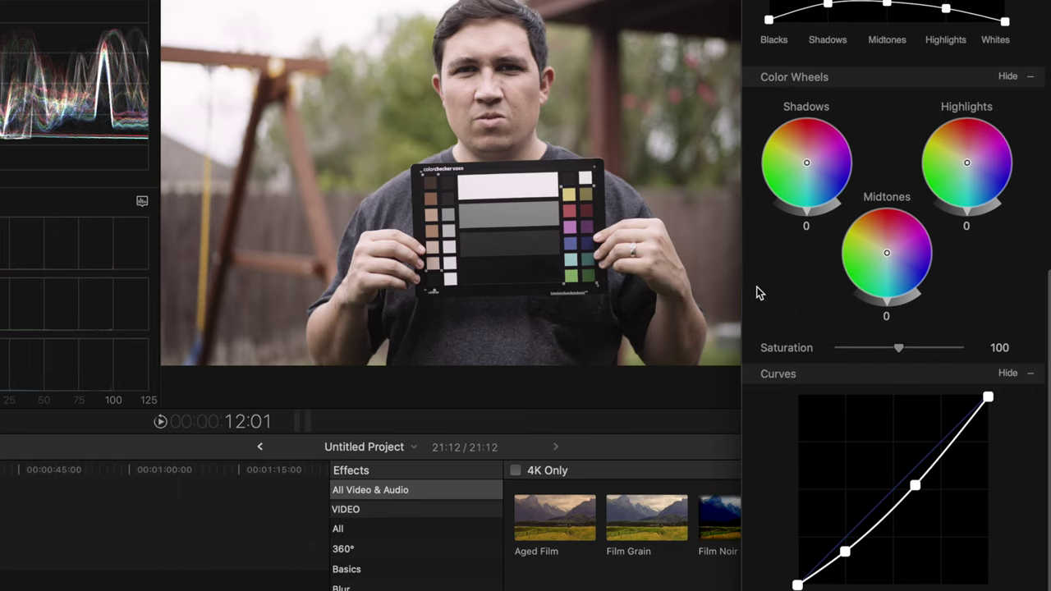
Step: Raise the Nitrate color saturation to 142
scroll(842, 359, down, 3)
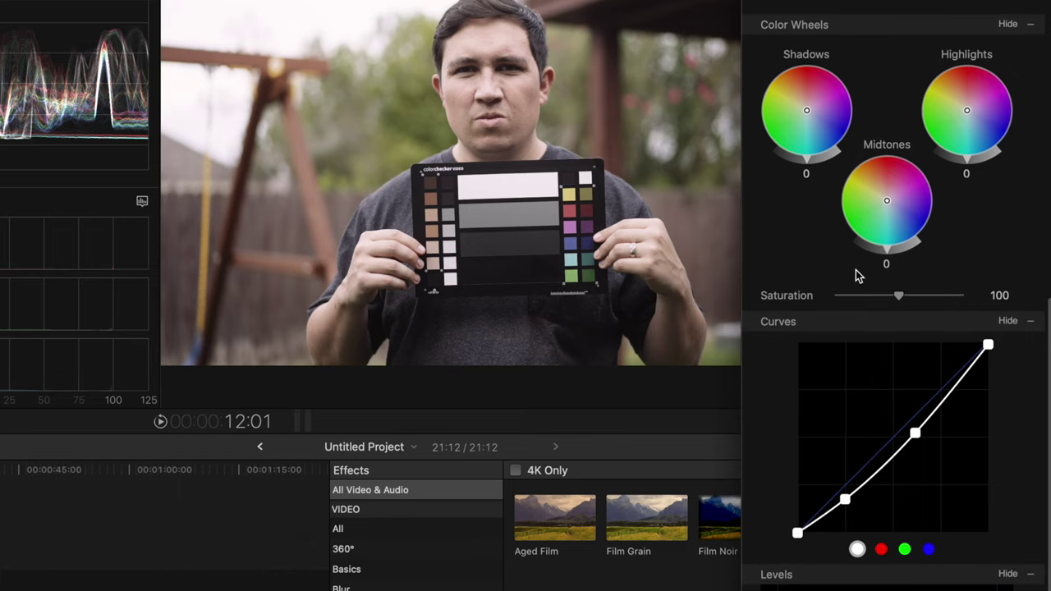
mouse_move(897, 296)
mouse_down()
mouse_move(914, 299)
mouse_move(893, 291)
mouse_up()
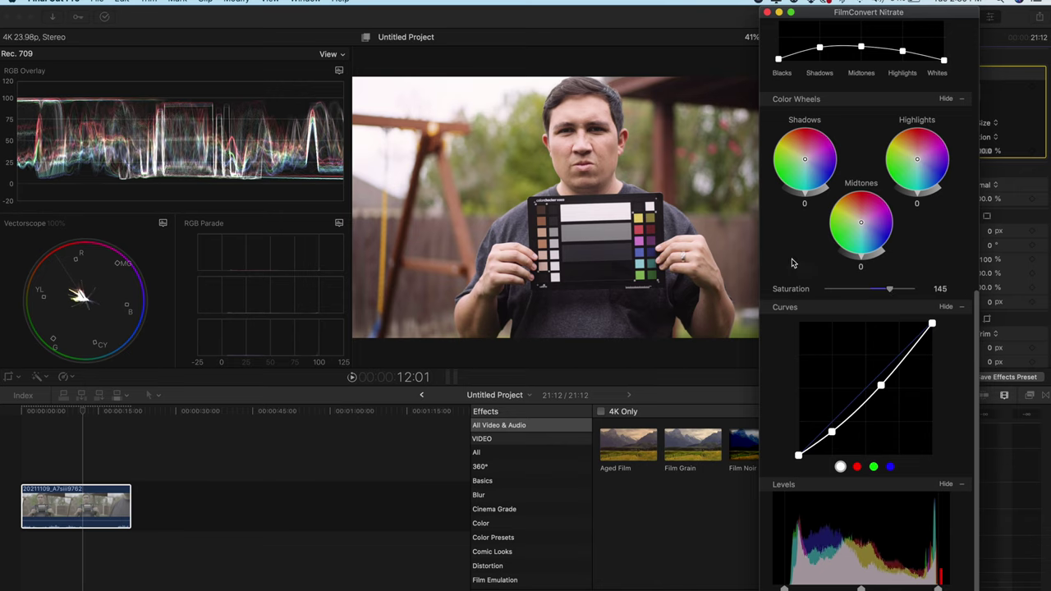
drag(890, 289, 887, 289)
Step: Change the film stock emulation to FJ 8553 ET
scroll(863, 302, up, 10)
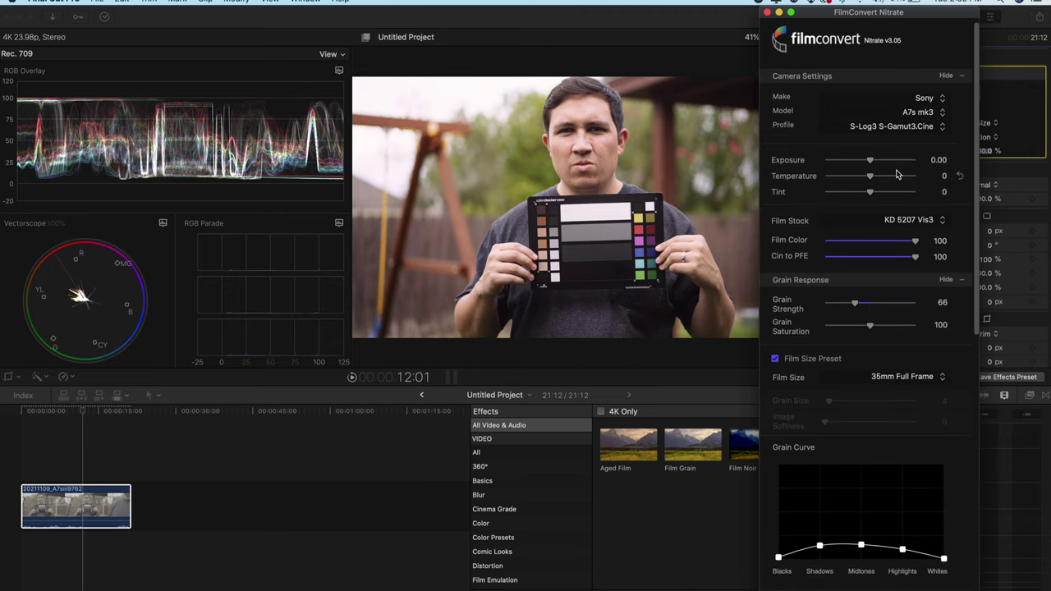
click(920, 221)
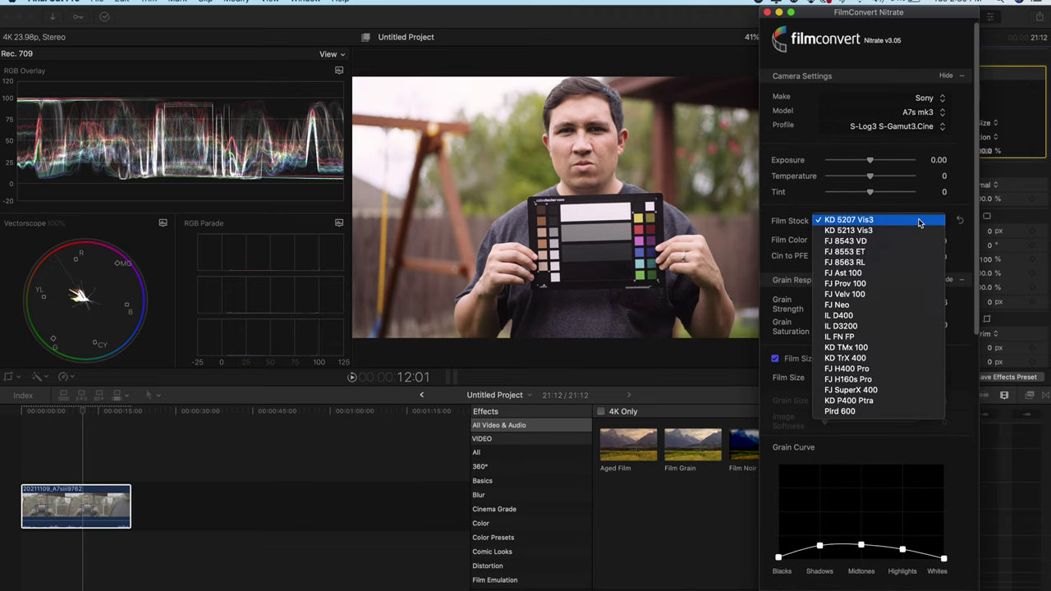
click(845, 252)
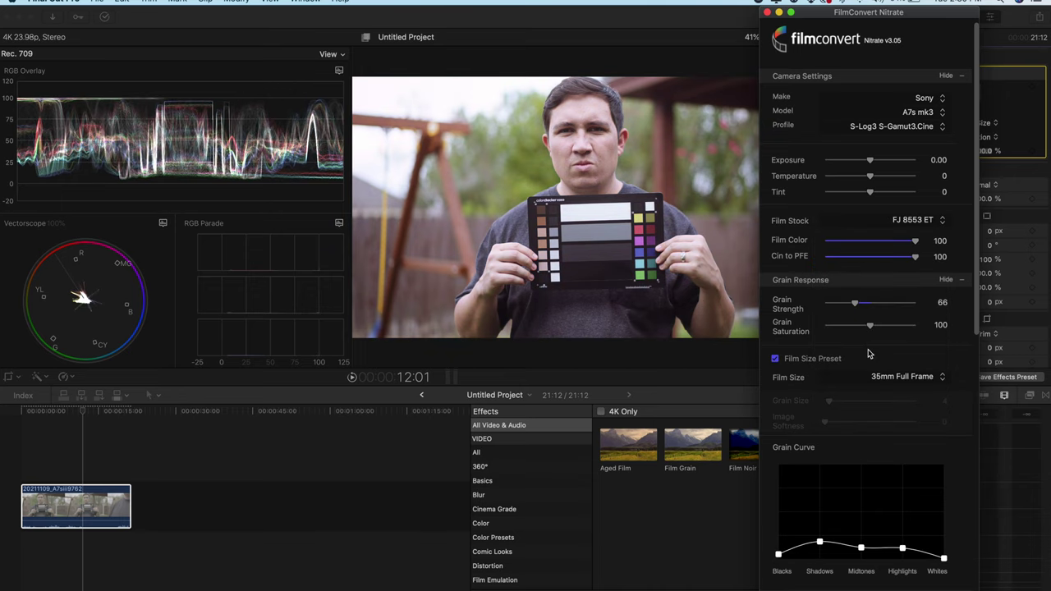
Step: Lower the midtones level to -19 and the shadows level to -15 with the Nitrate color wheels
scroll(869, 353, down, 3)
scroll(869, 353, down, 10)
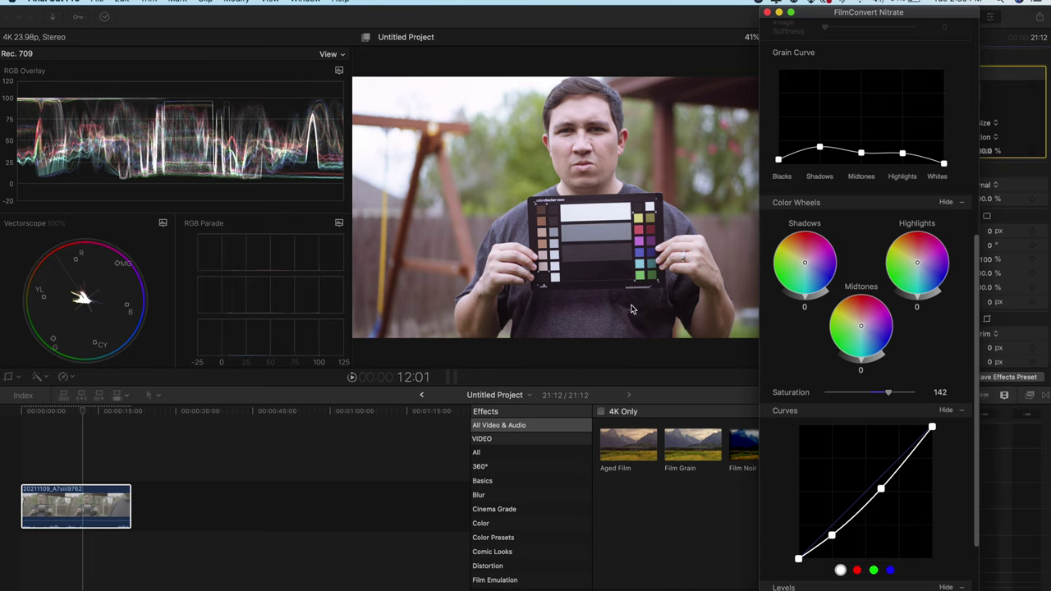
drag(861, 366, 852, 367)
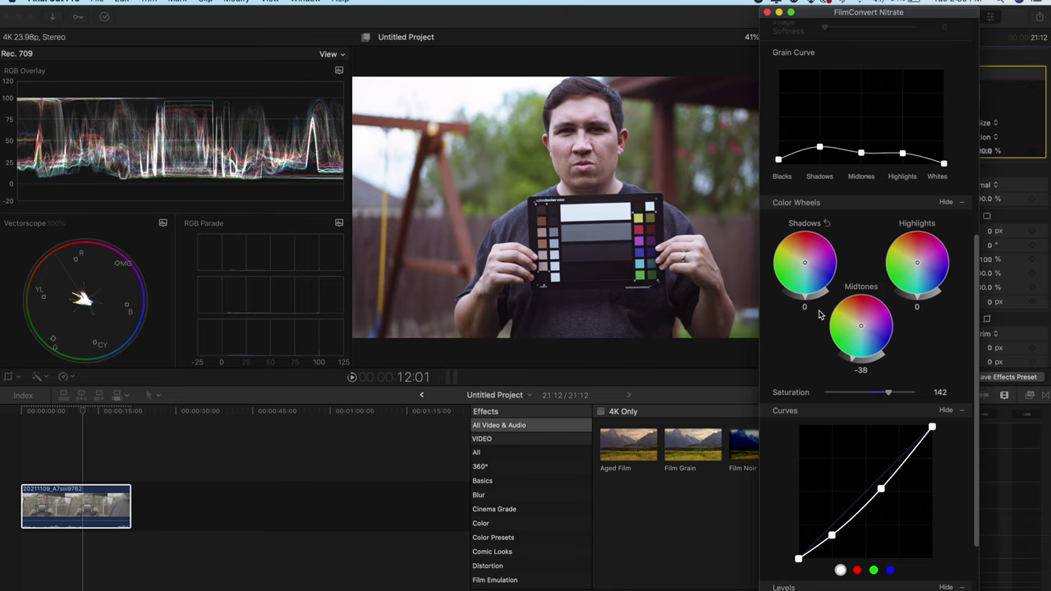
drag(851, 362, 862, 361)
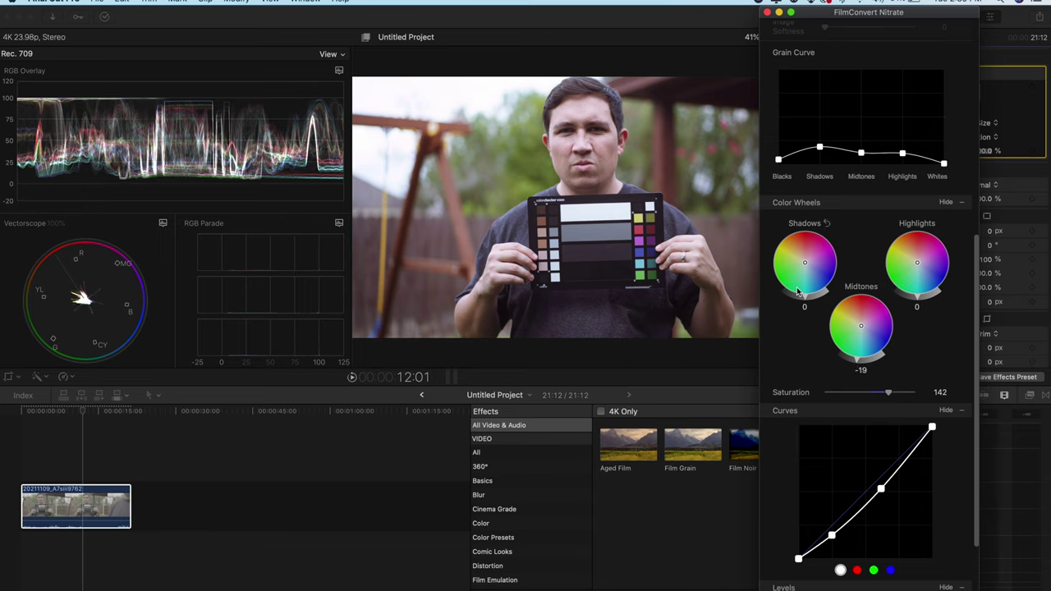
drag(803, 300, 803, 302)
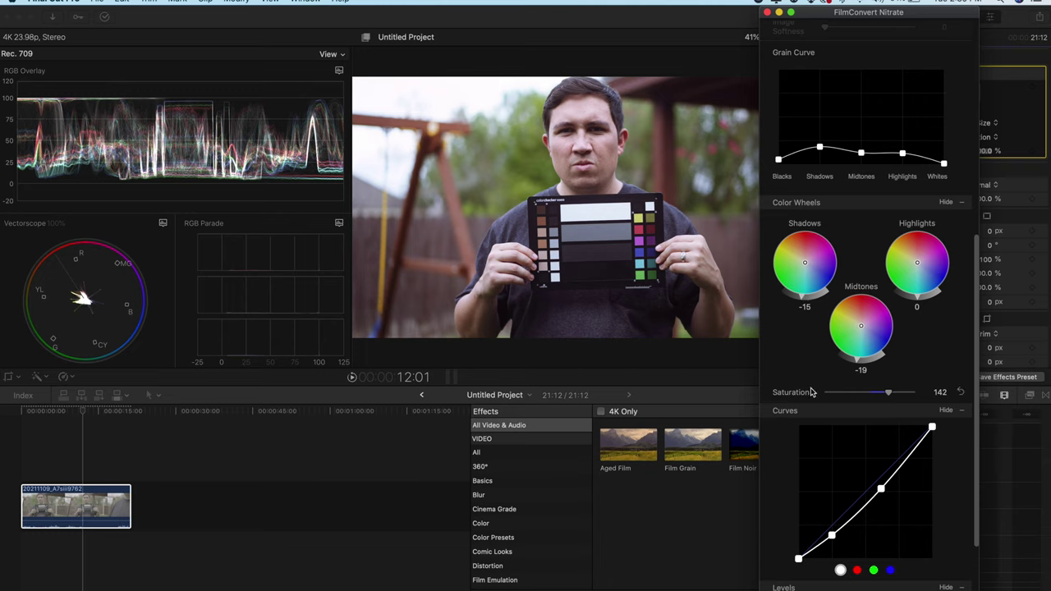
Step: Tint the shadows slightly toward teal and the highlights slightly toward red-orange with the color wheels
scroll(837, 353, up, 2)
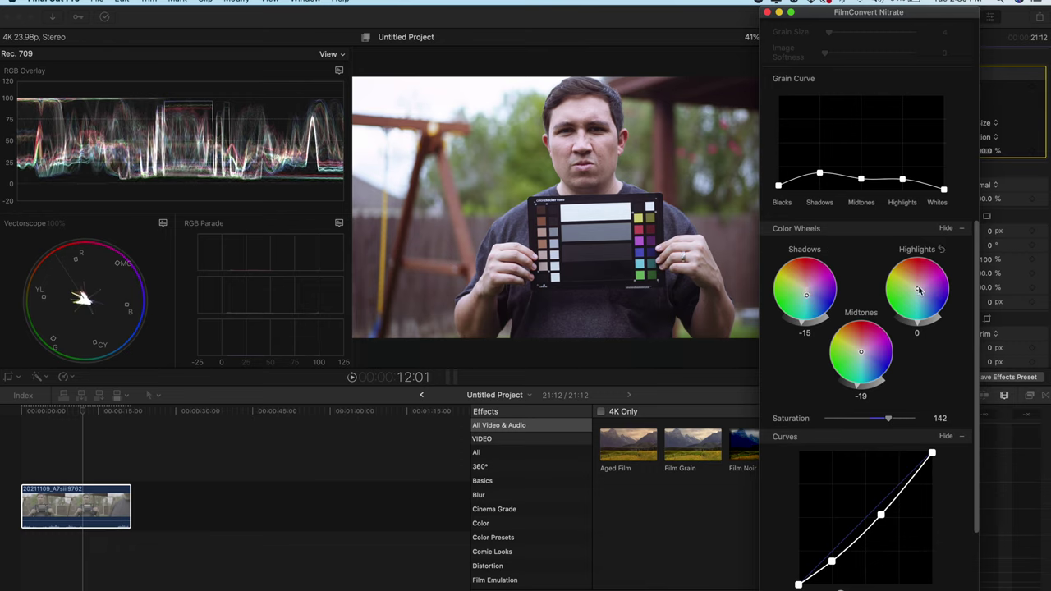
drag(917, 291, 915, 281)
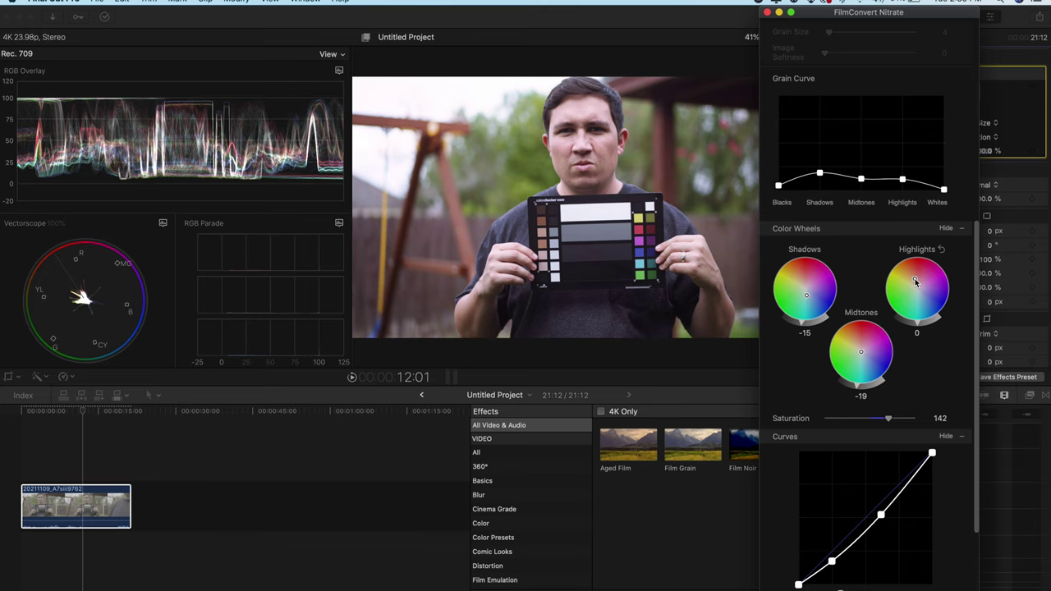